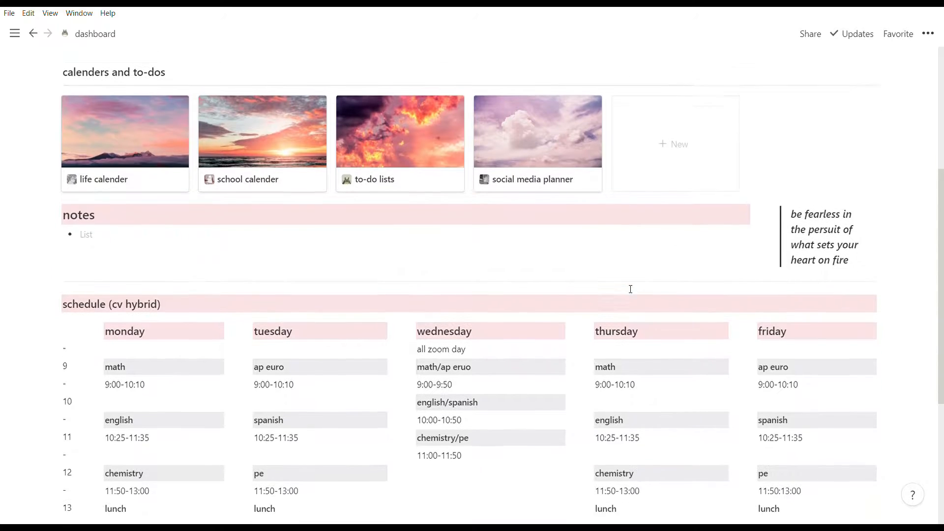
Enter "hello :) welcome to my channel!" in the empty bullet under the dashboard's notes heading.
scroll(631, 289, down, 2)
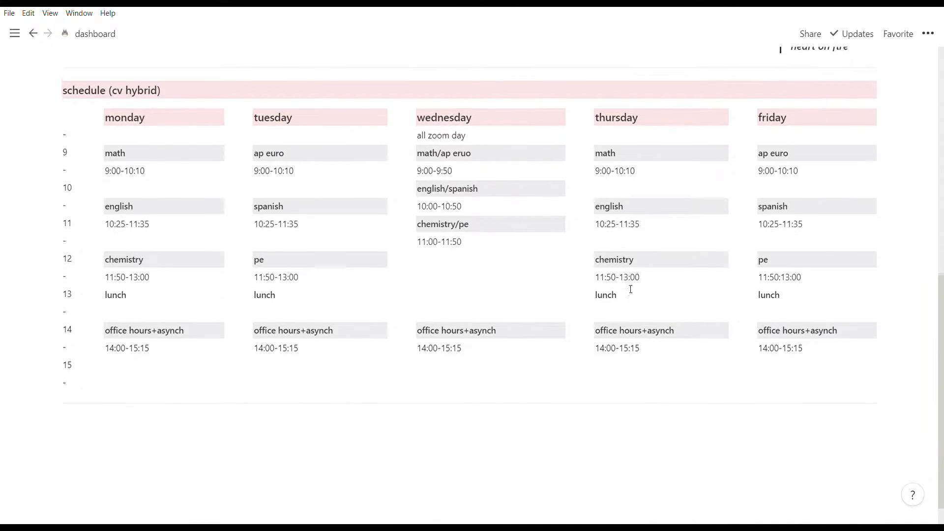
scroll(630, 289, up, 7)
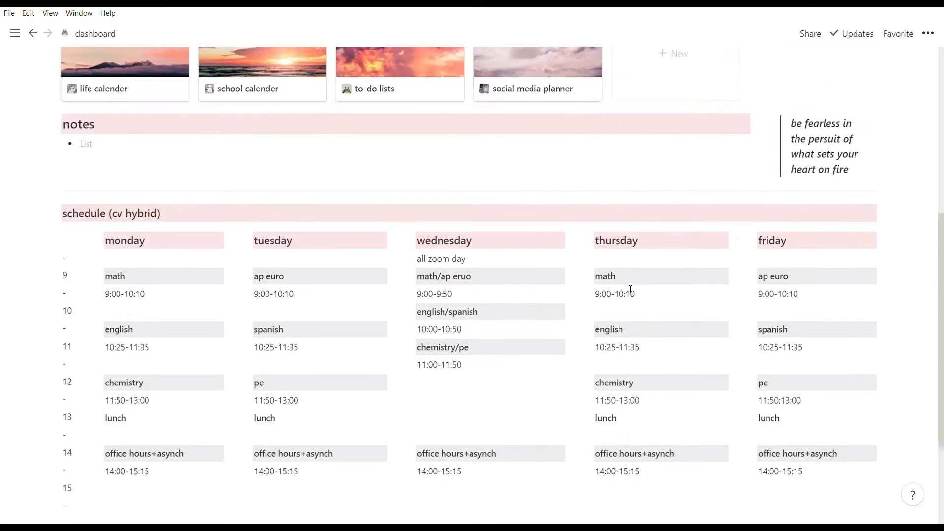
scroll(630, 289, up, 2)
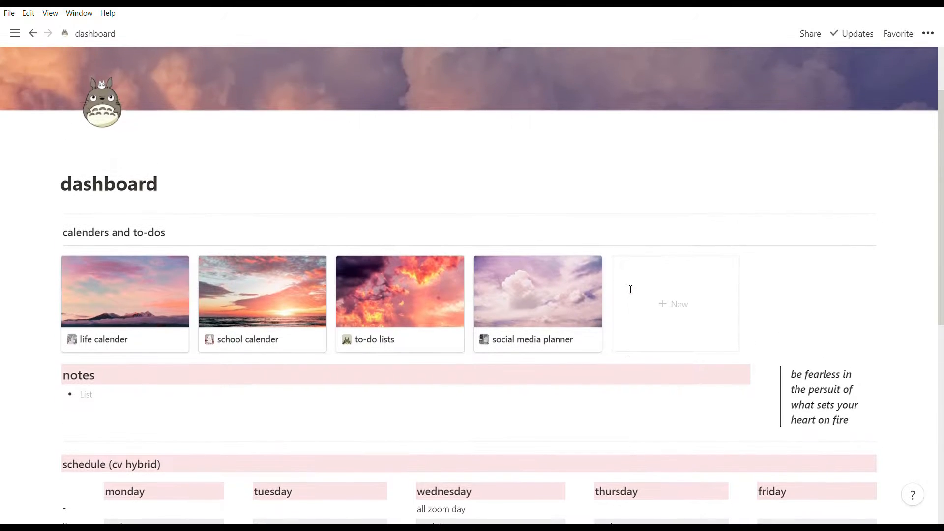
click(480, 409)
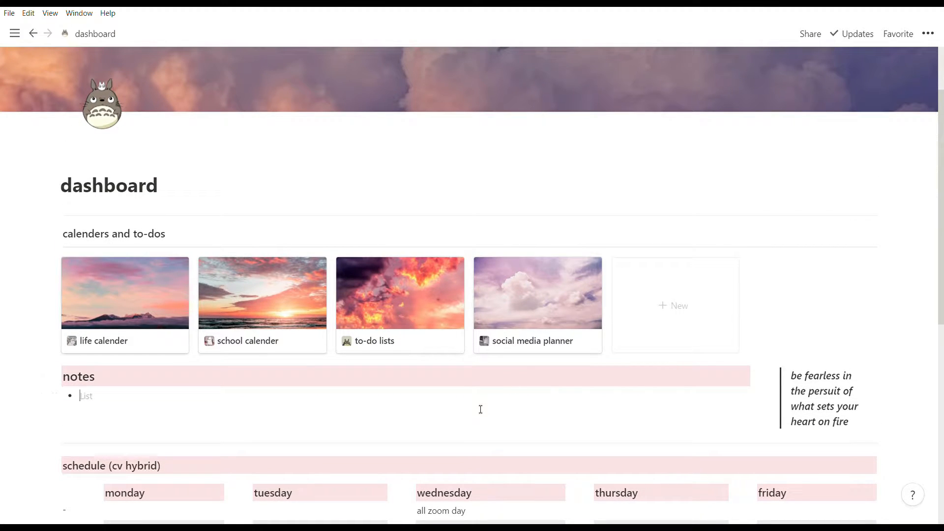
text(hello)
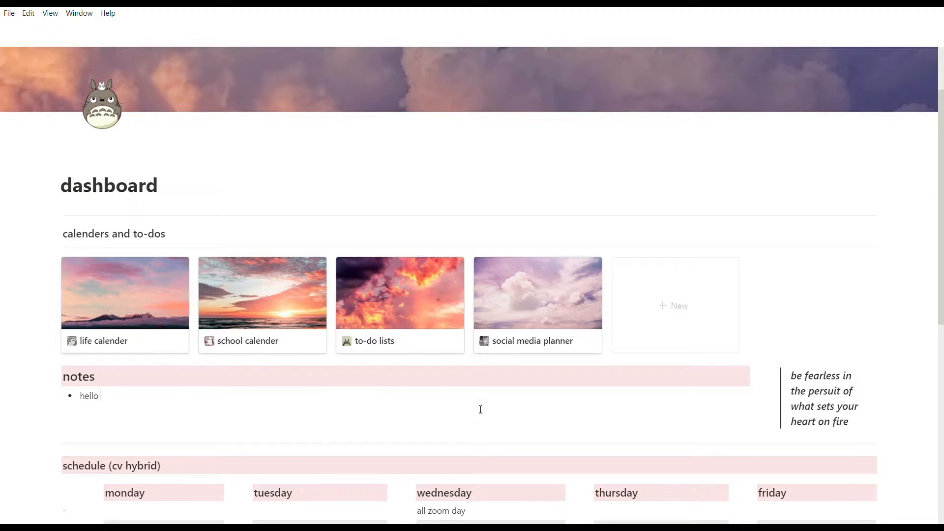
text( :)  )
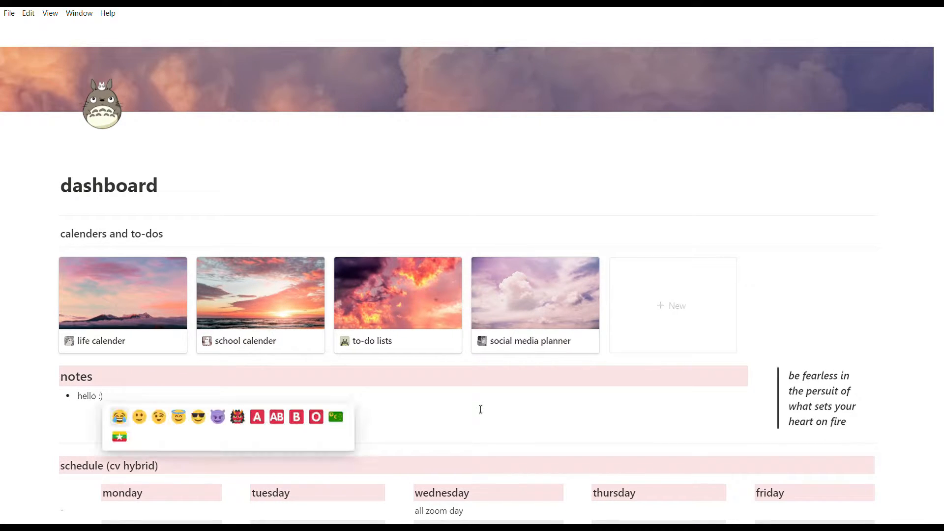
text(welcome)
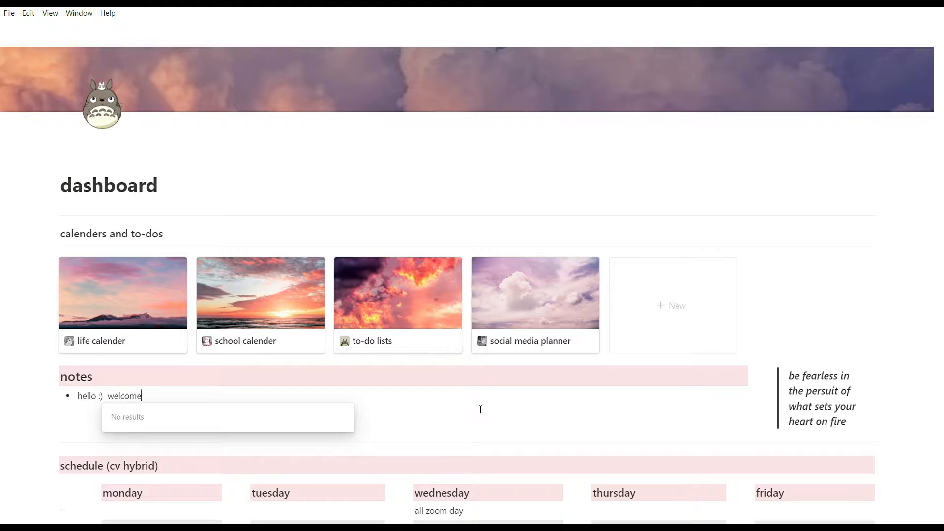
text( to my channel!)
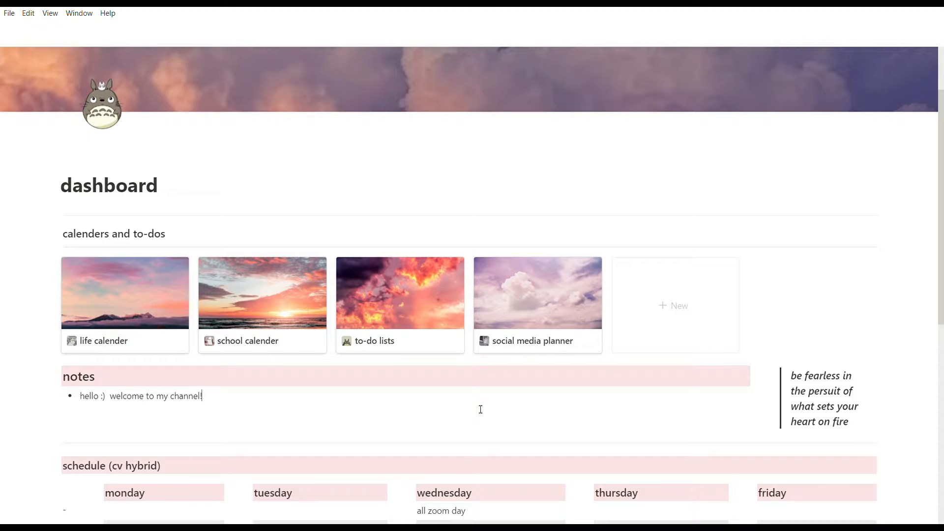
Clear the text from the bullet under the notes heading.
key(ctrl+BackSpace)
key(ctrl+BackSpace)
key(ctrl+BackSpace)
key(ctrl+BackSpace)
key(ctrl+BackSpace)
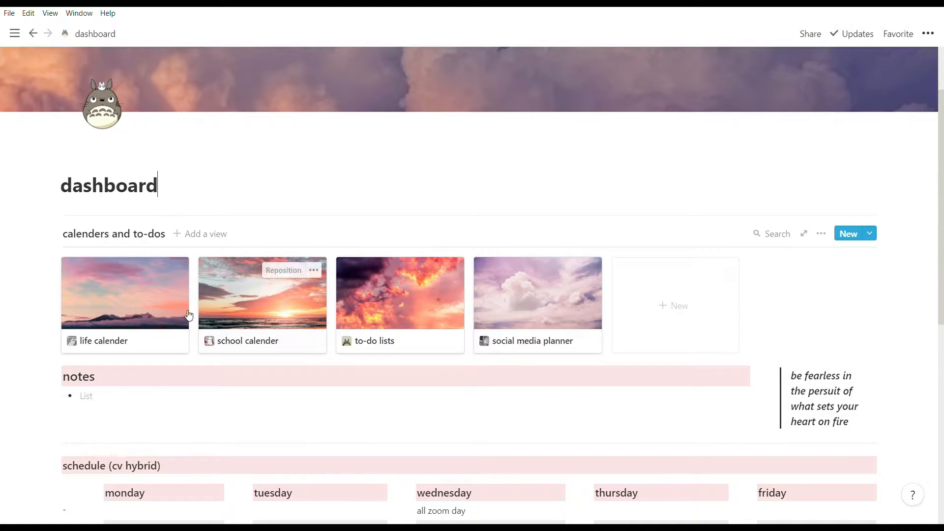
In the life calender, set the doctor property of the May 2 entry "hello;)" to "ex. doctor..." and close the entry.
click(142, 307)
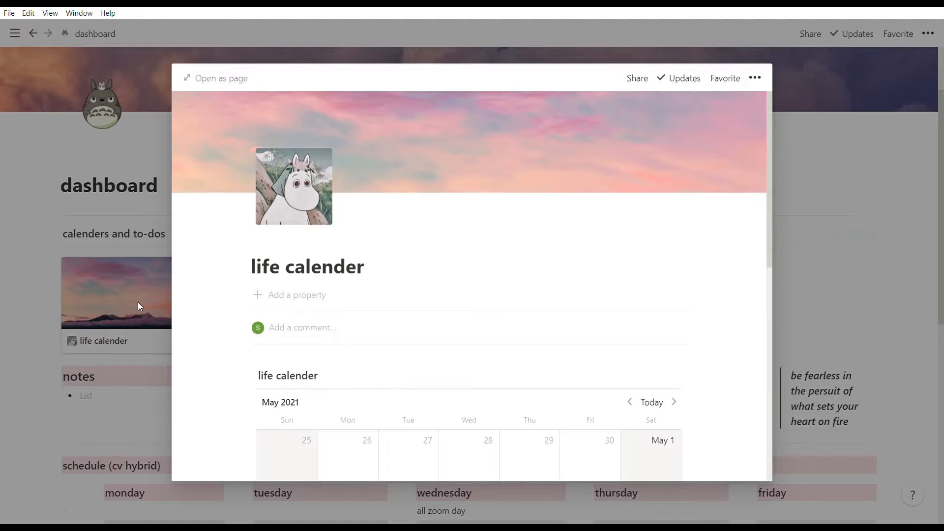
scroll(387, 313, down, 6)
scroll(388, 313, down, 2)
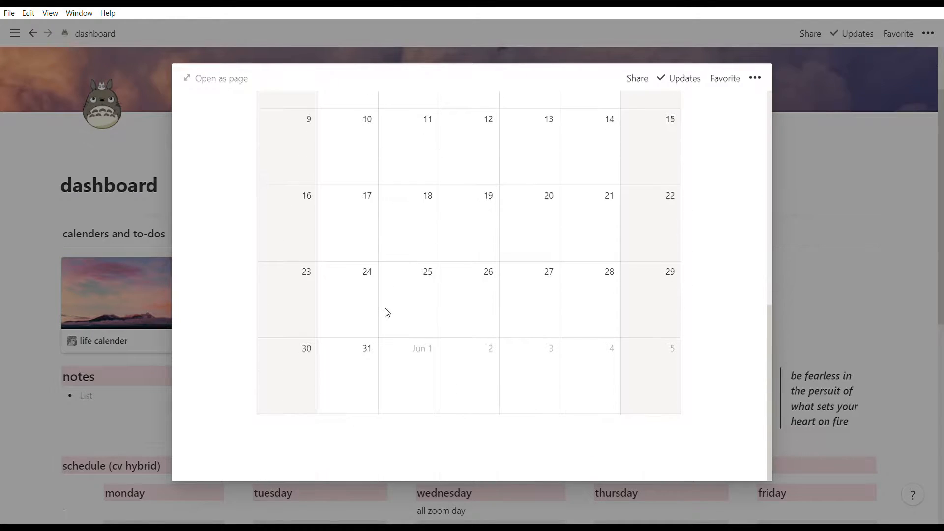
scroll(386, 312, up, 6)
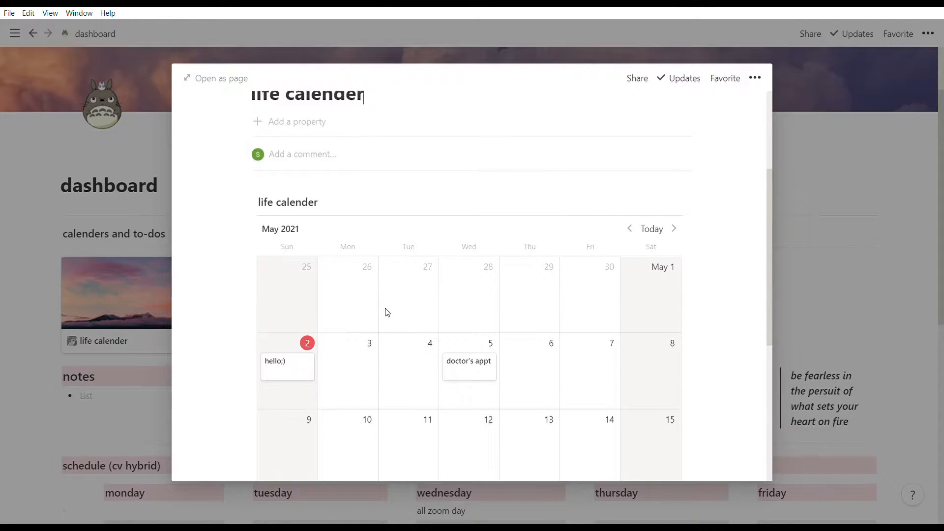
click(301, 371)
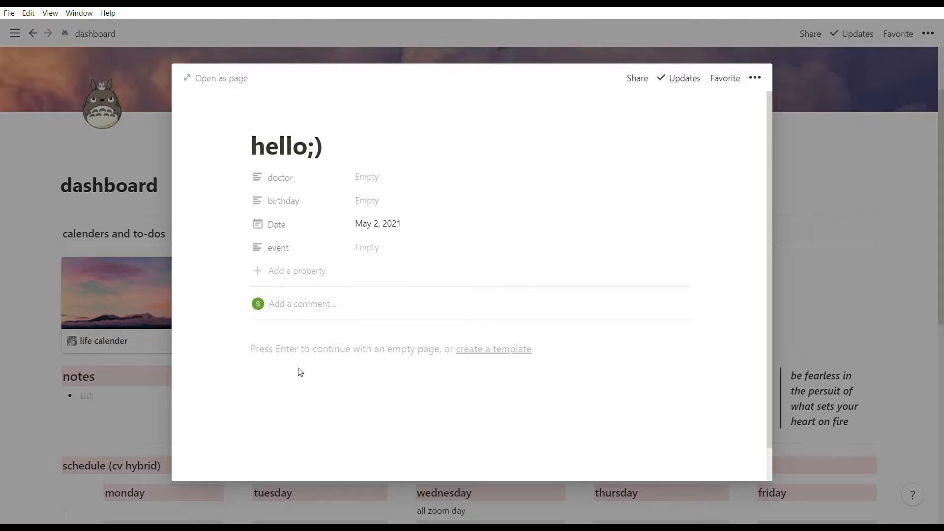
click(395, 176)
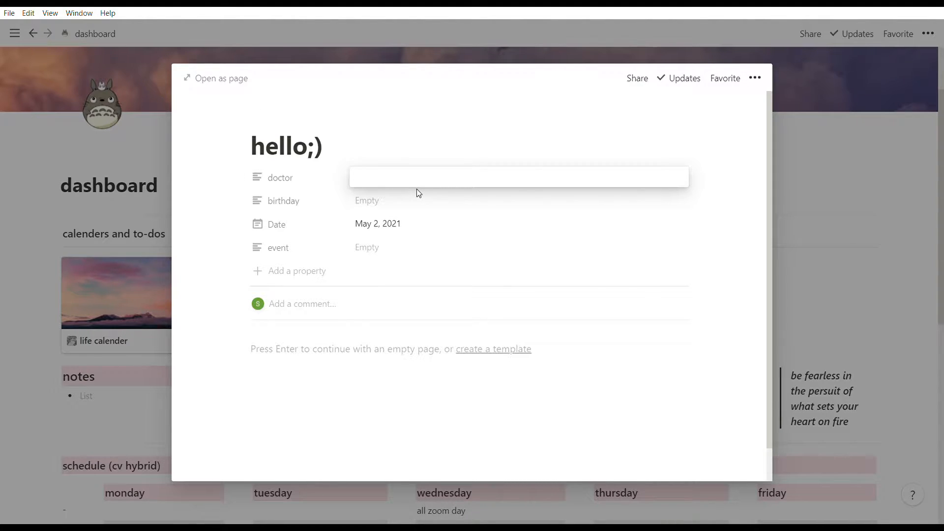
text(ex. doctor...)
key(Return)
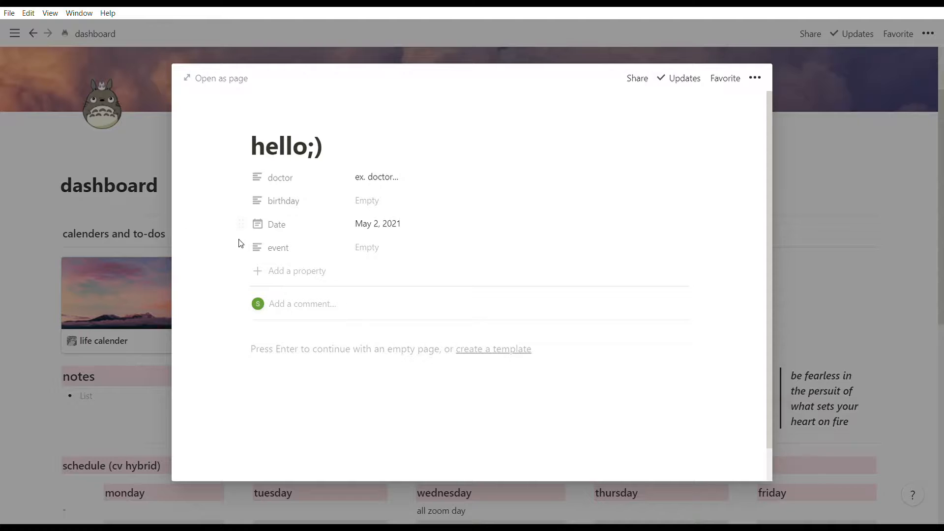
click(3, 307)
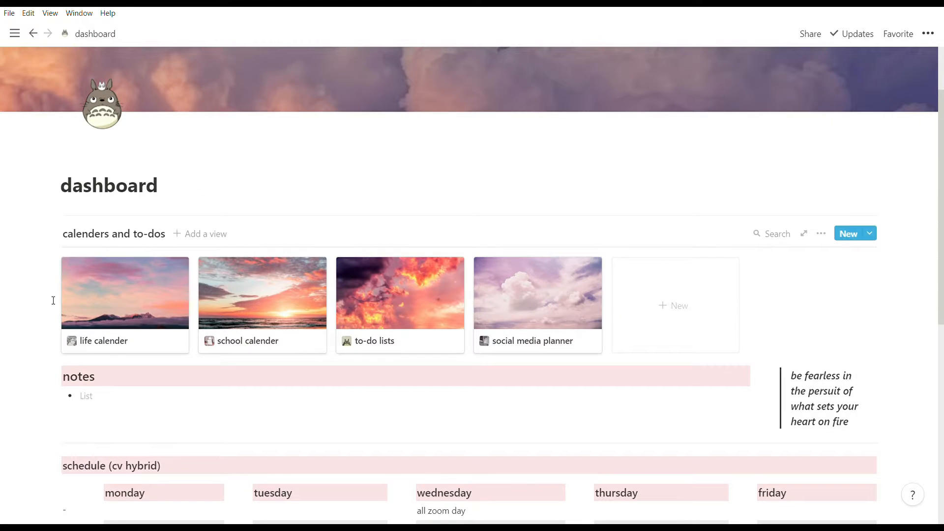
Reopen the life calender and switch the doctor property on and back off in its calendar view.
click(127, 310)
scroll(421, 322, down, 10)
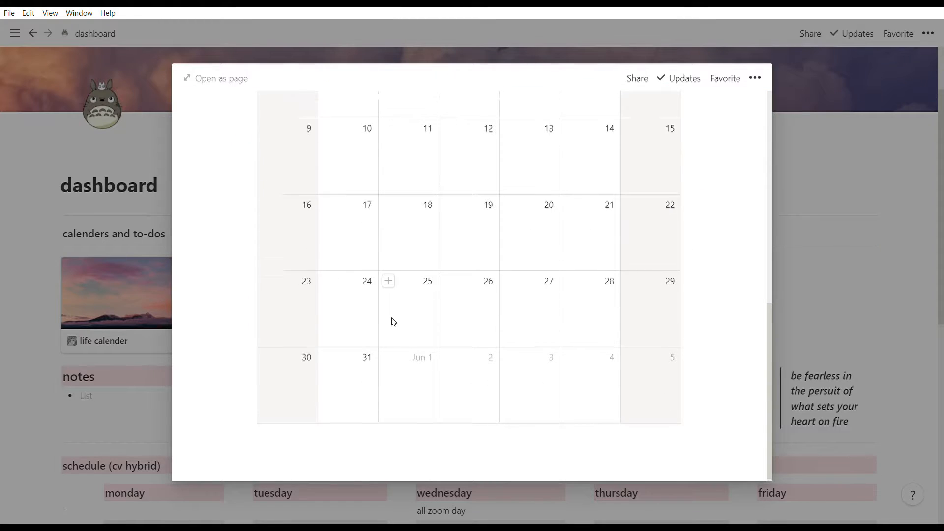
scroll(390, 320, up, 6)
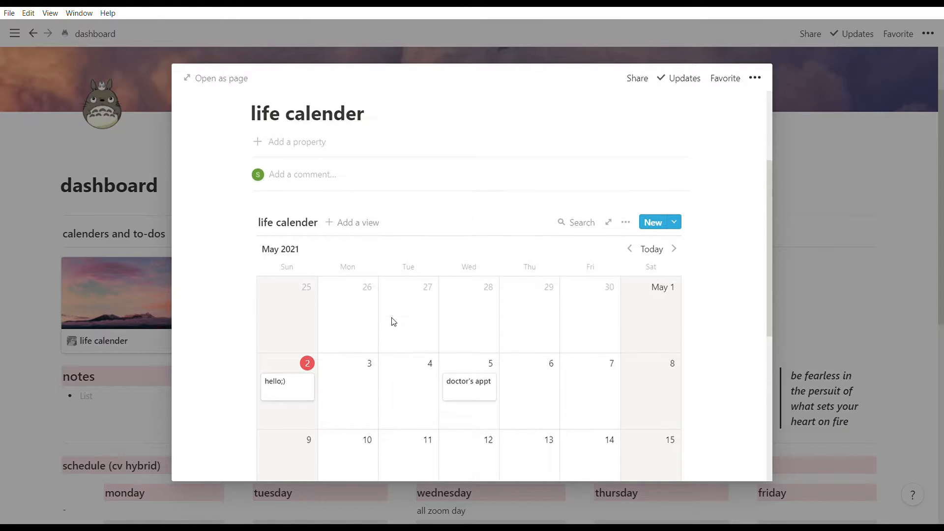
click(628, 224)
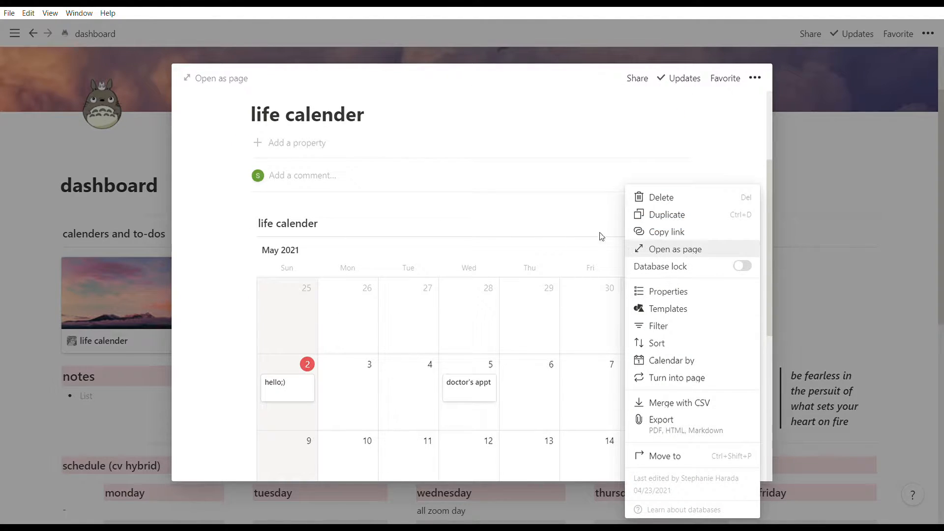
click(639, 291)
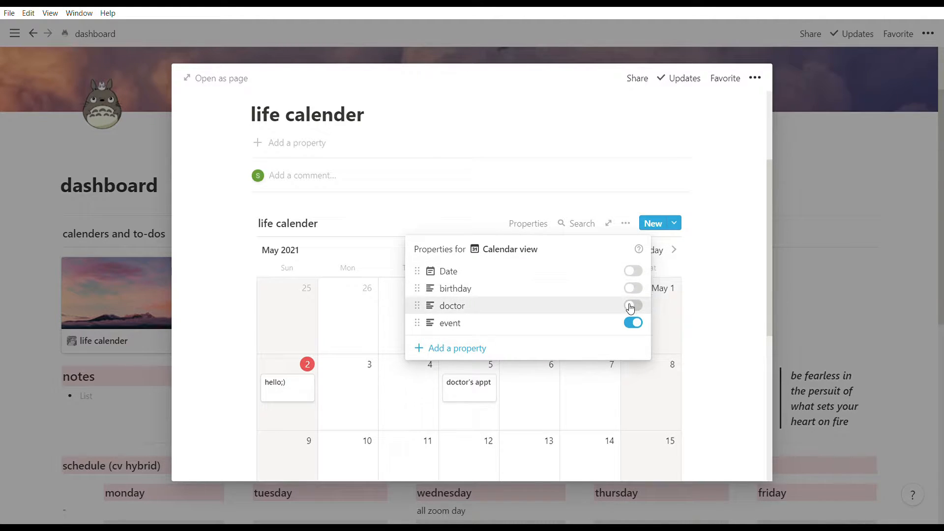
click(633, 306)
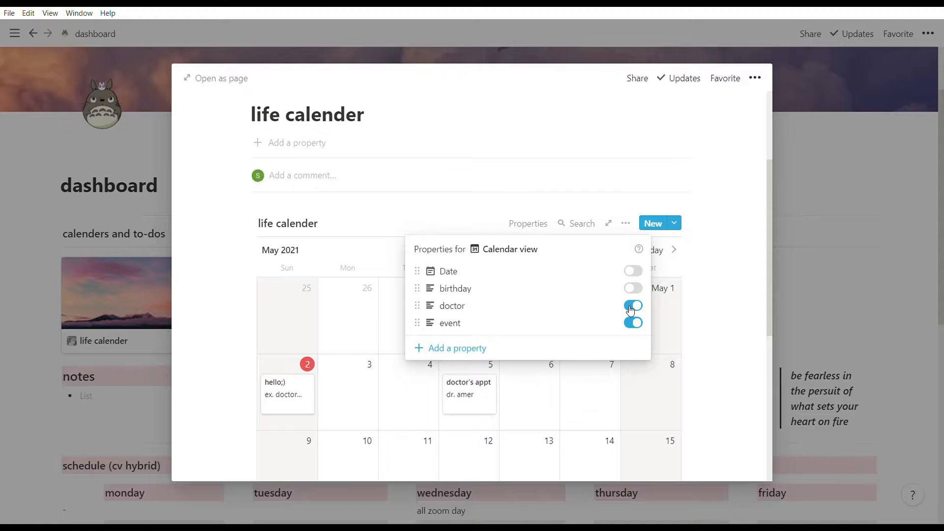
click(631, 307)
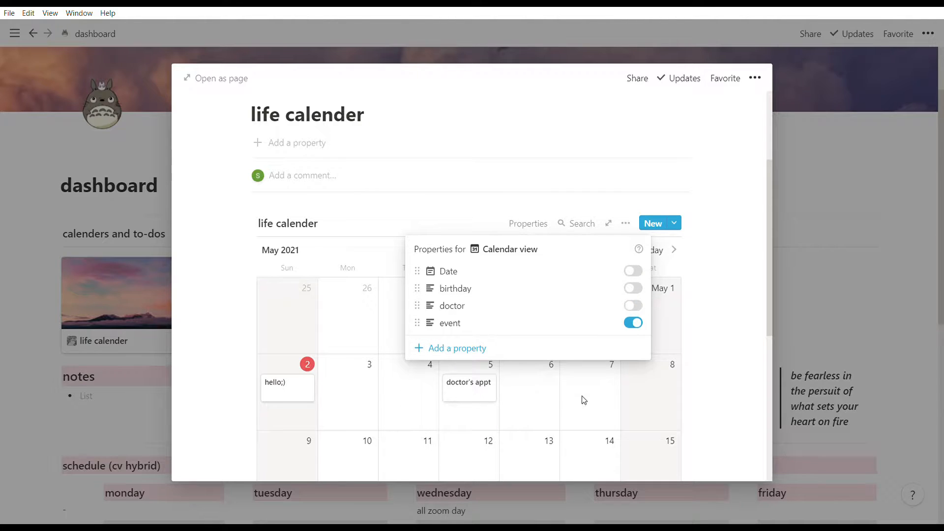
click(584, 399)
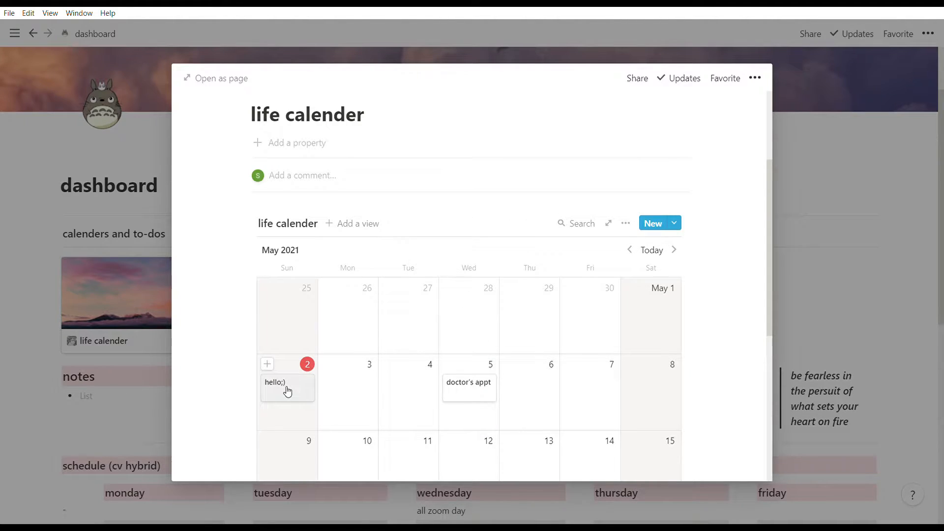
Delete the May 2 entry "hello;)" from the life calender and return to the dashboard.
right_click(286, 388)
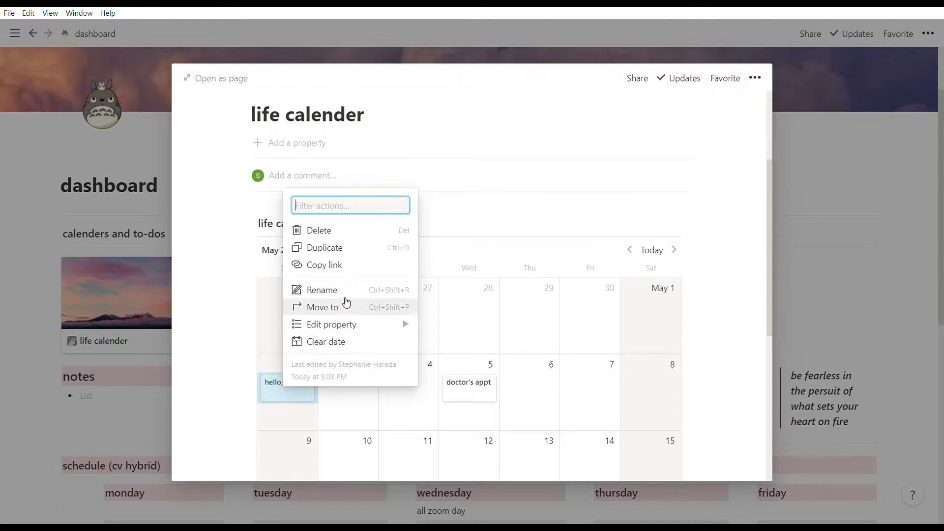
click(354, 229)
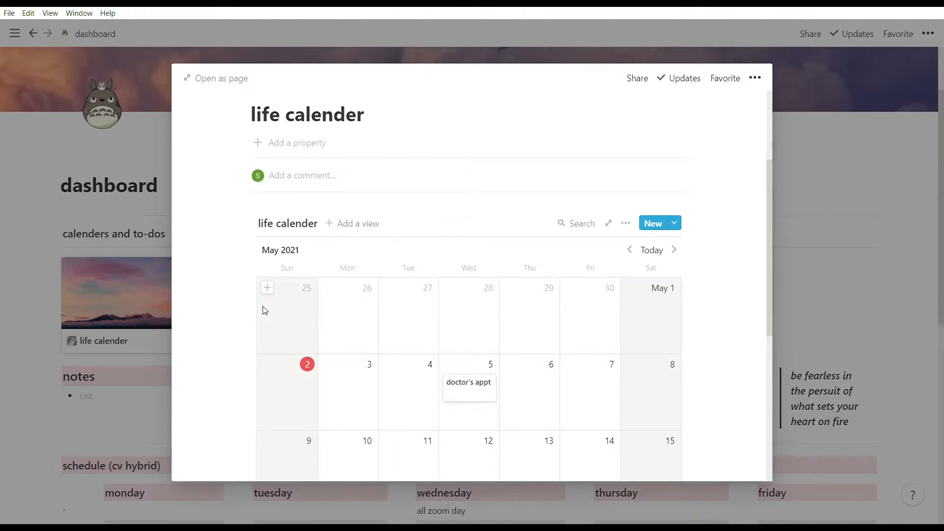
click(108, 332)
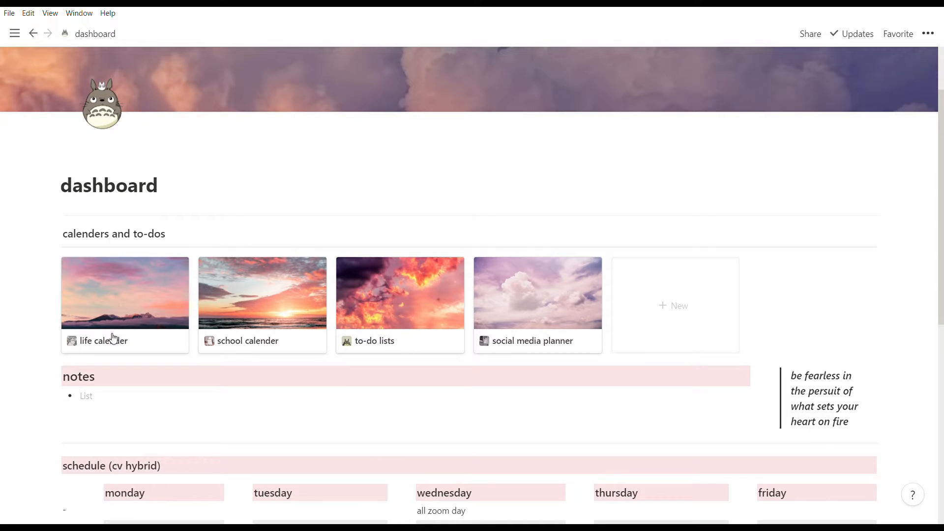
Open the school calender and look through its May 2021 entries.
click(275, 273)
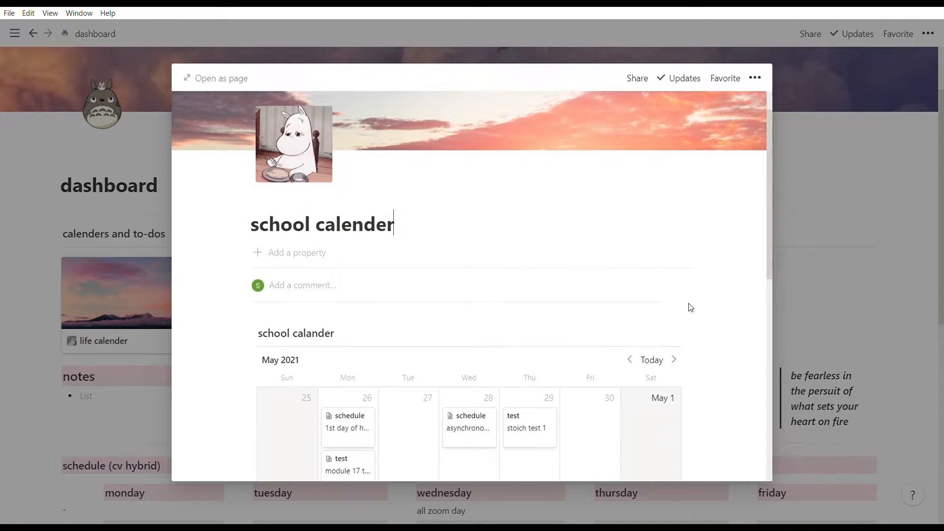
scroll(691, 308, down, 5)
scroll(690, 307, down, 3)
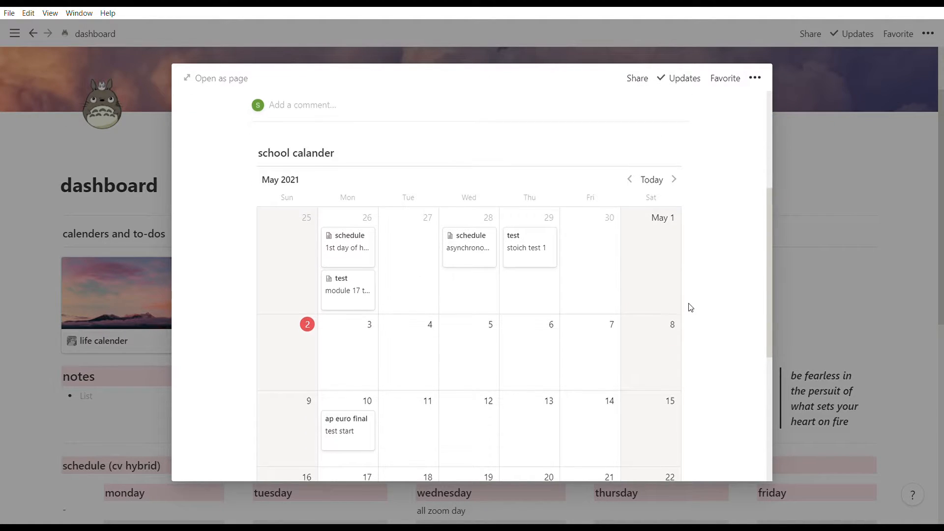
scroll(690, 307, down, 3)
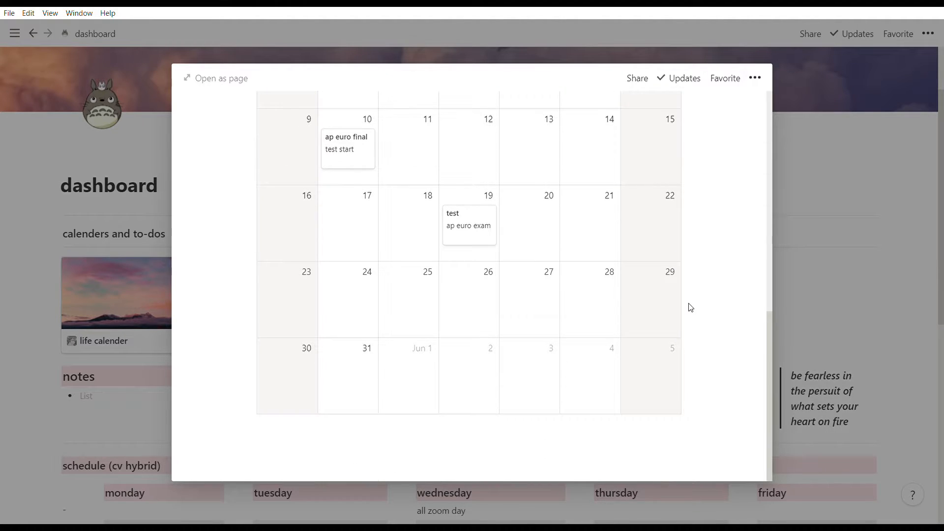
scroll(691, 307, up, 10)
scroll(691, 307, down, 3)
scroll(690, 307, down, 1)
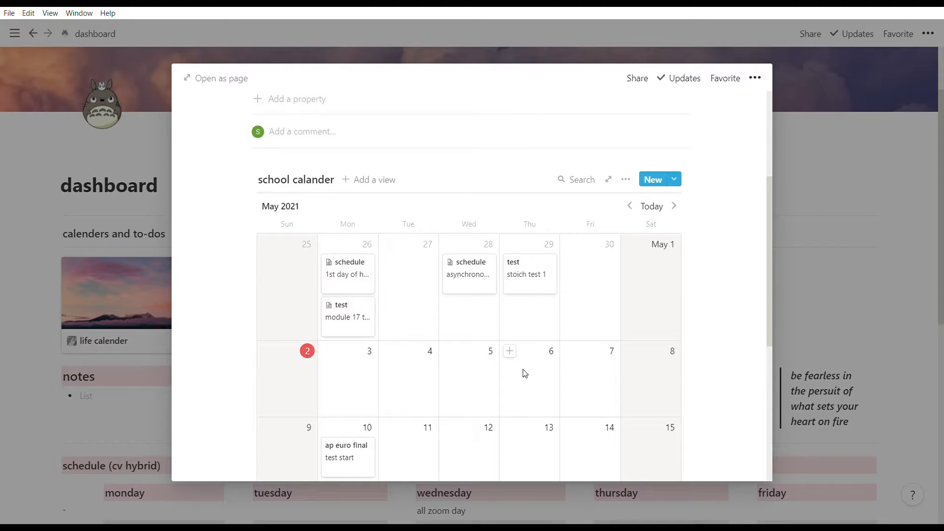
scroll(525, 374, down, 1)
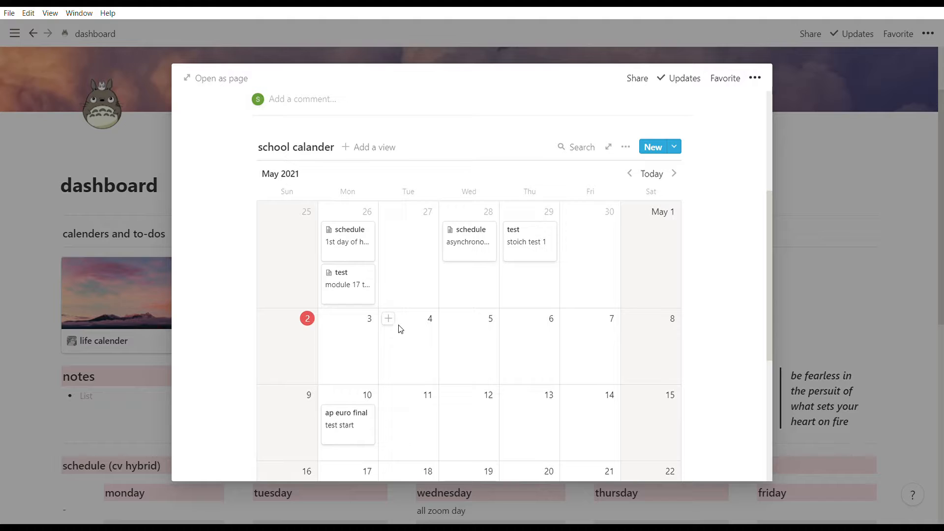
Add an April 30 entry titled "practice test" to the school calender.
click(571, 212)
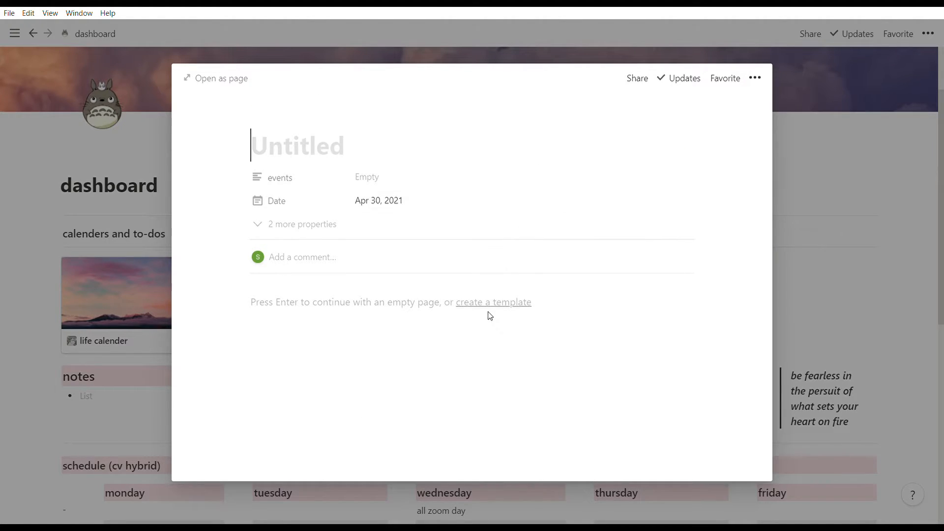
text(pra)
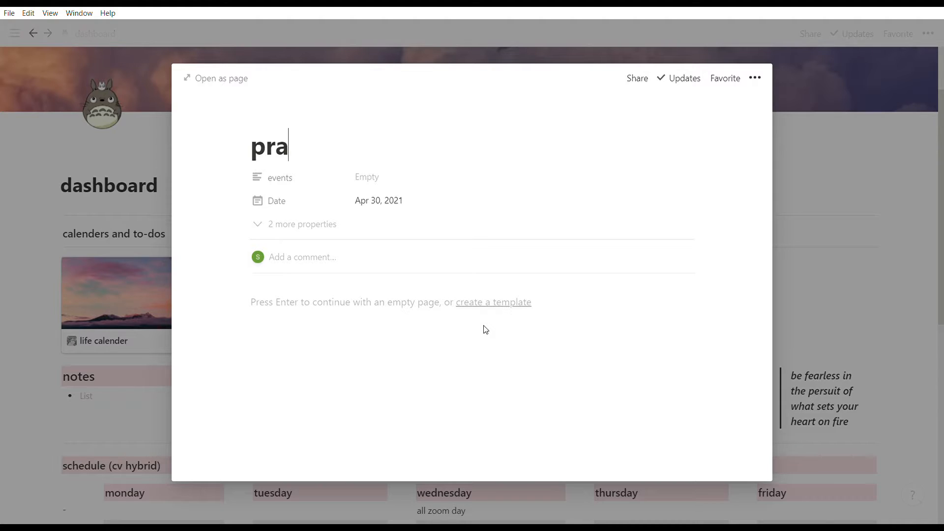
text(ctice test)
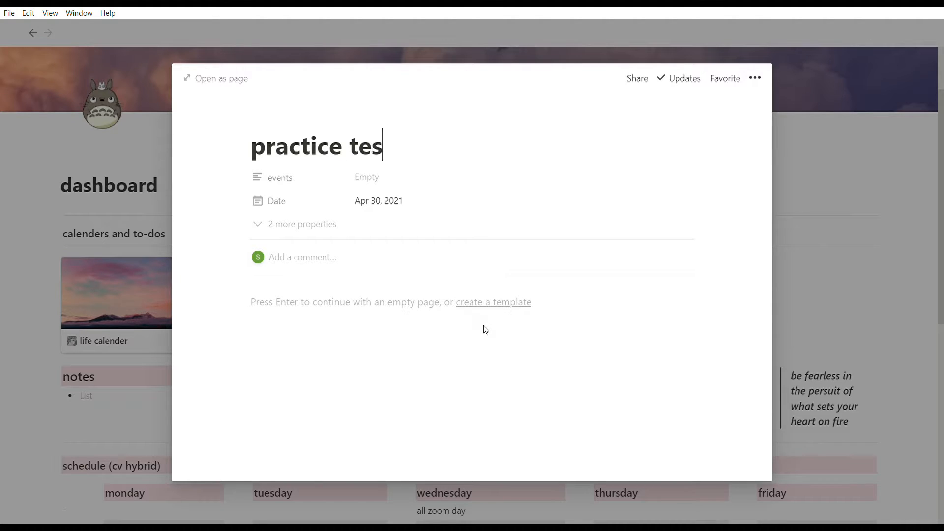
Set the test property of the "practice test" entry to "practice dbq" and return to the dashboard.
click(327, 227)
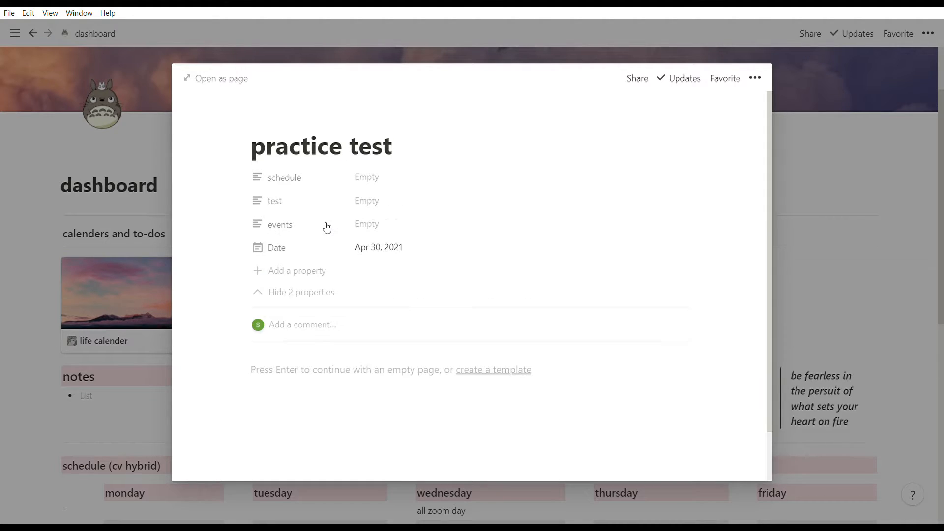
click(367, 201)
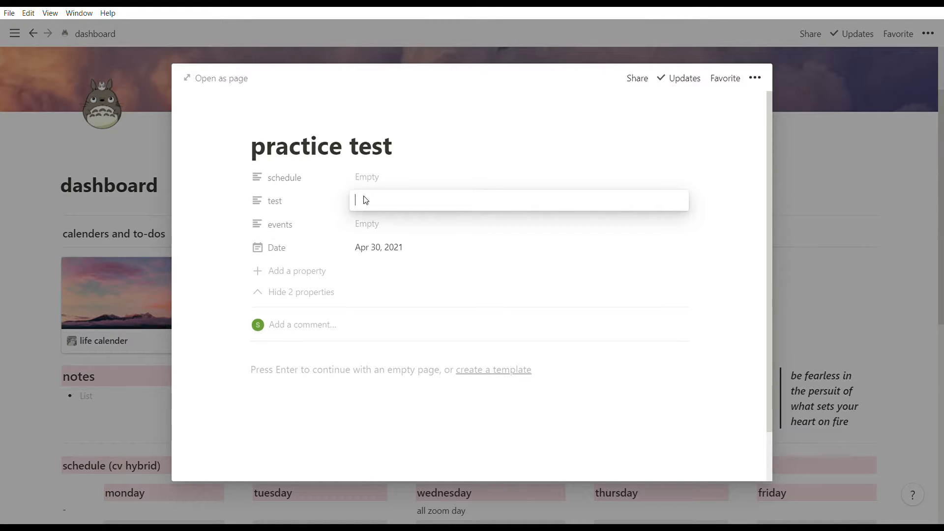
text(practice dbq)
key(BackSpace)
key(BackSpace)
text(bq)
click(164, 267)
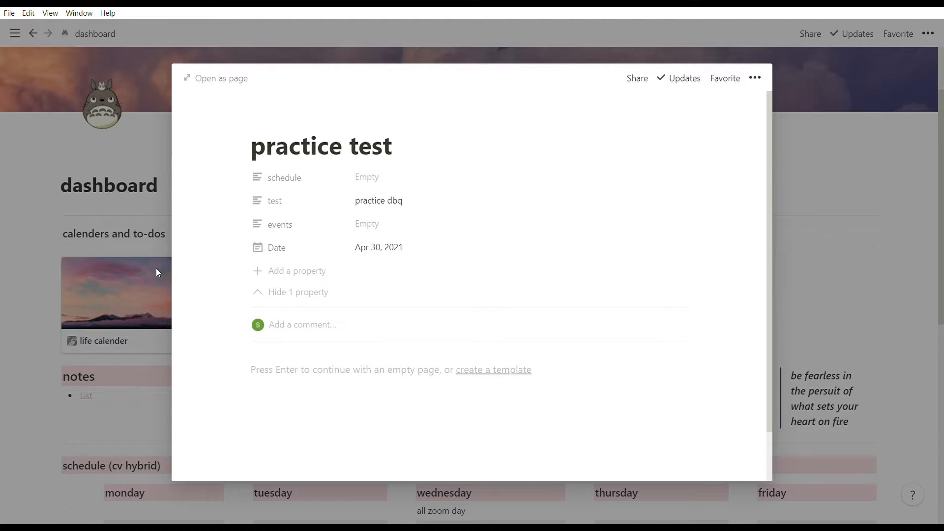
click(151, 273)
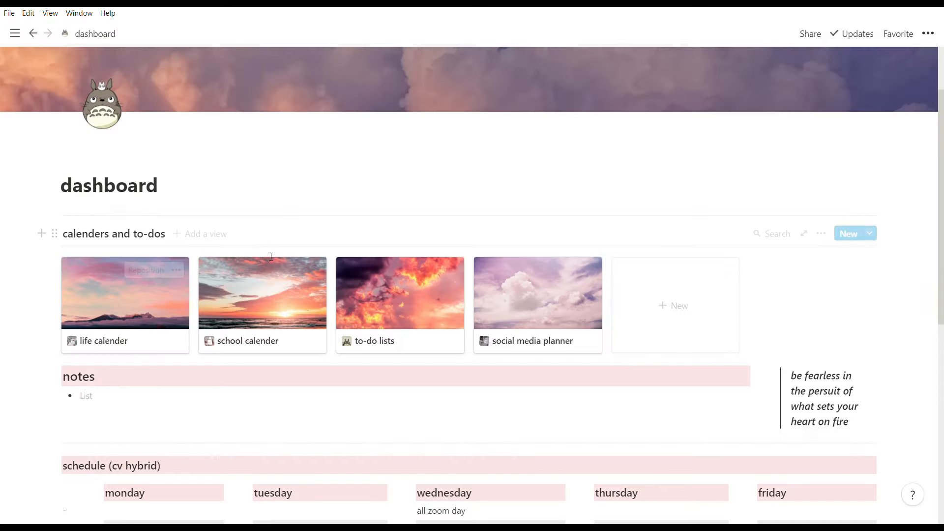
Reopen the school calender to check the April 30 entry in the month view, then return to the dashboard.
click(242, 285)
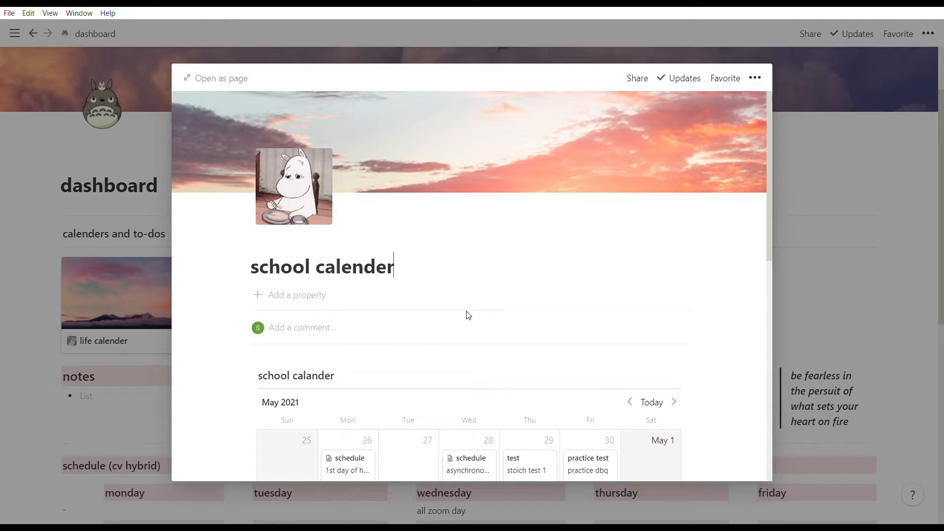
scroll(468, 315, down, 10)
scroll(468, 315, up, 5)
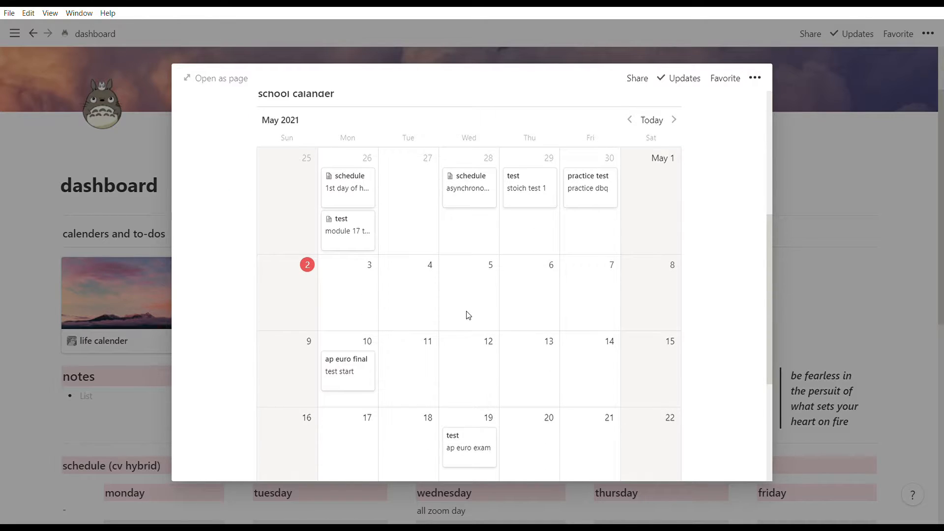
scroll(468, 315, down, 3)
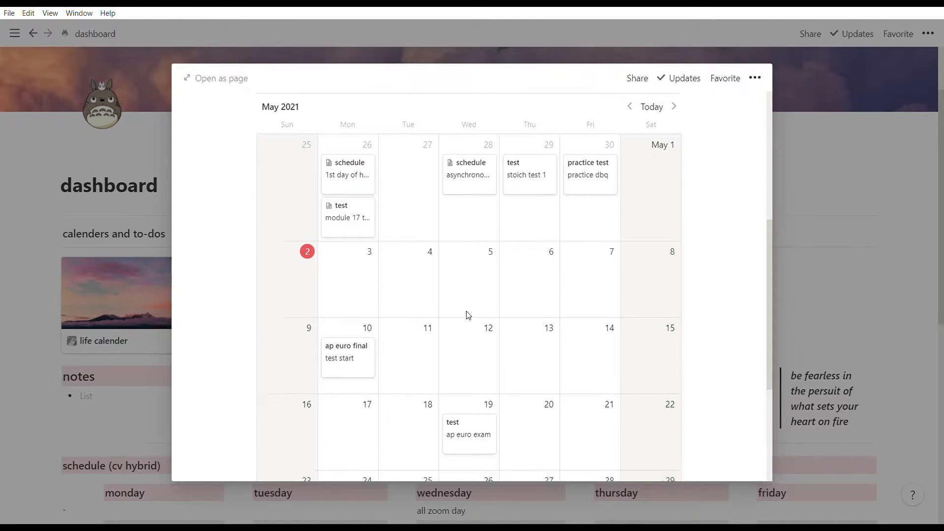
click(801, 243)
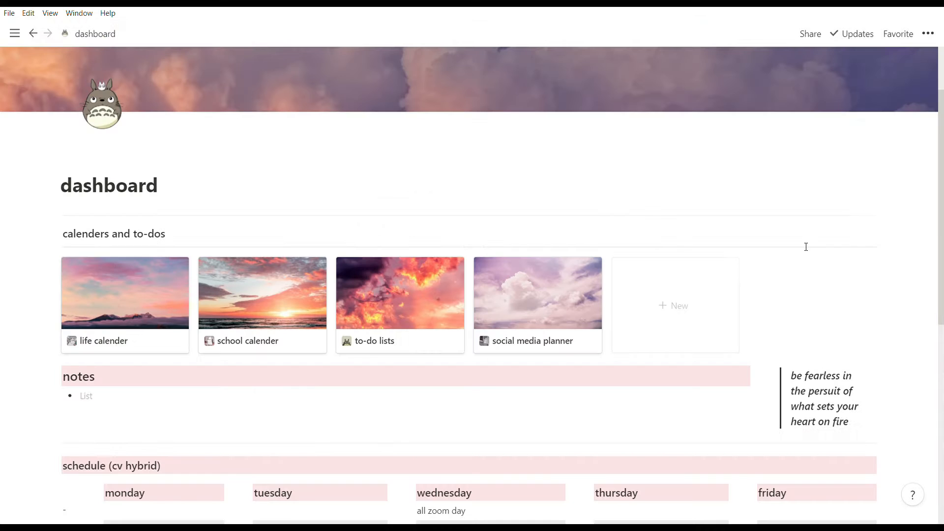
Open the to-do lists page, inspect the "to do template" behind its "create next week" button, and return to the to-do lists.
click(401, 324)
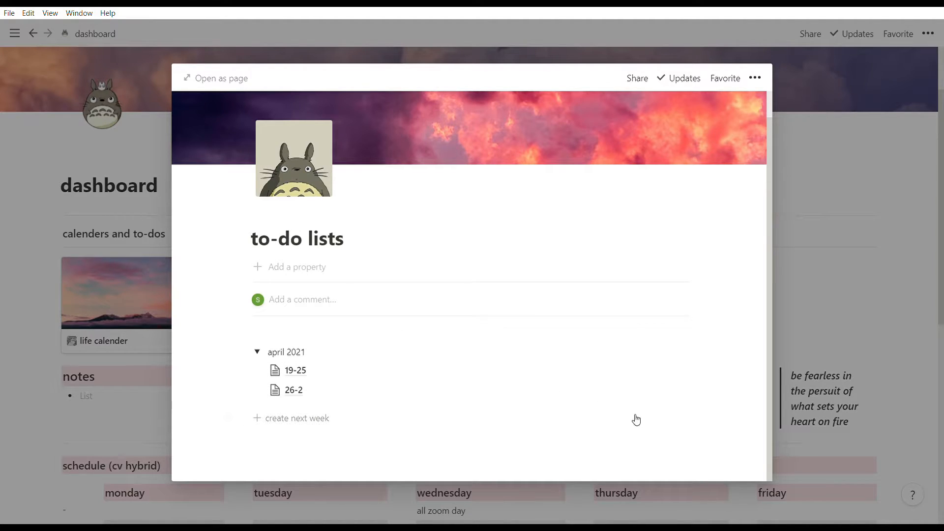
click(662, 418)
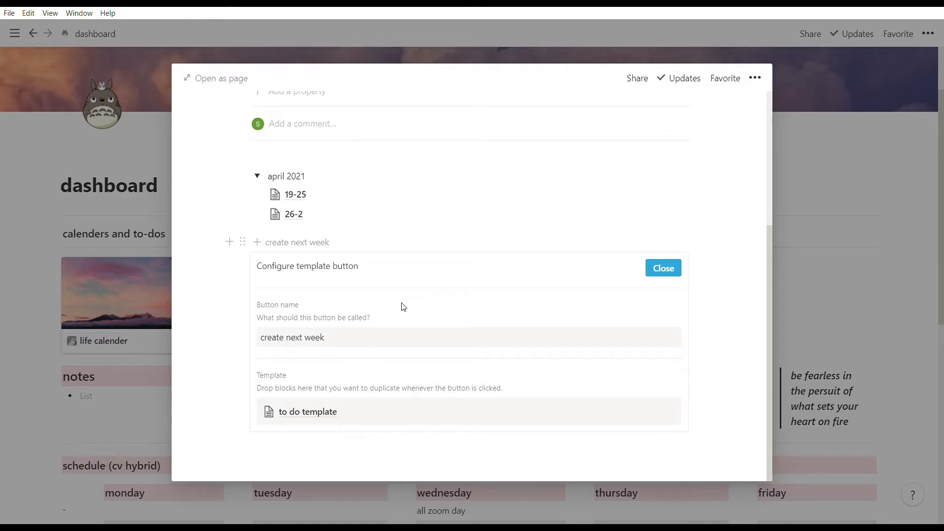
click(315, 416)
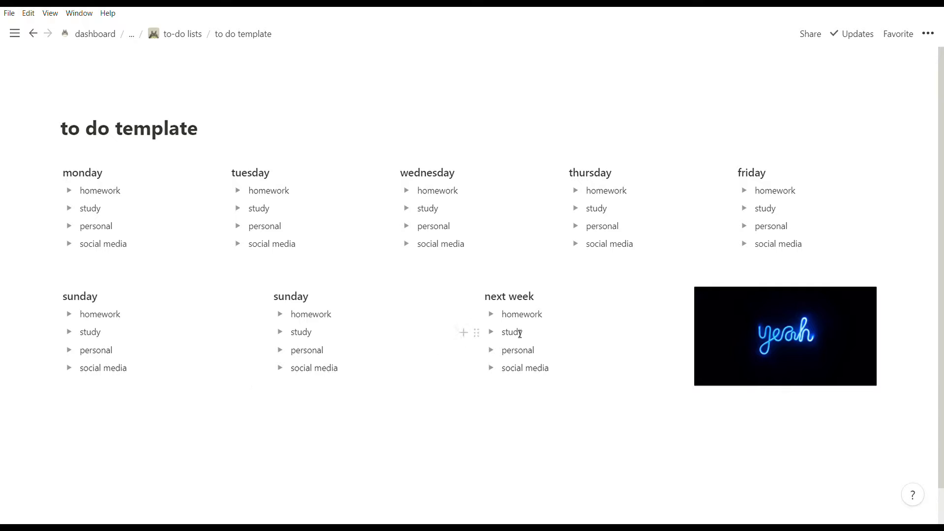
mouse_move(765, 300)
click(194, 33)
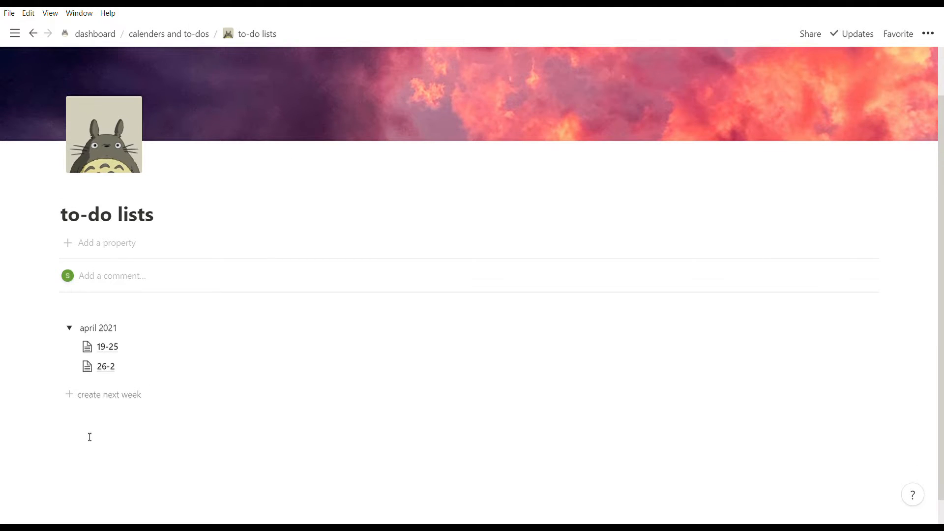
Create a new weekly to-do page from the "create next week" template and rename it "03/09".
click(69, 396)
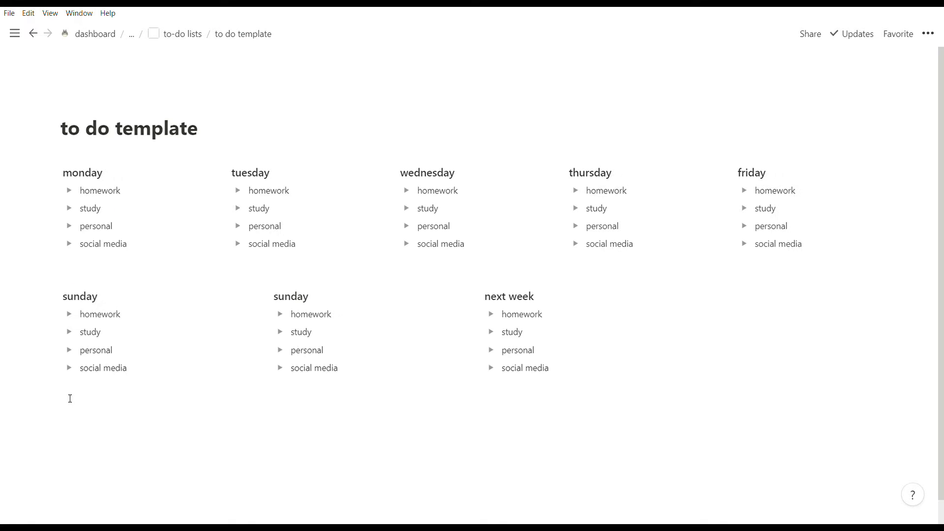
drag(198, 133, 44, 133)
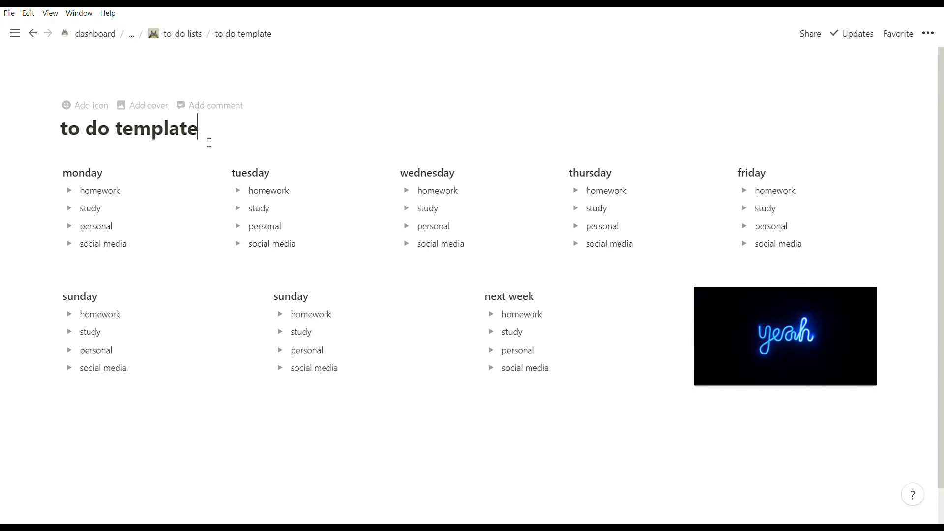
key(BackSpace)
key(BackSpace)
key(BackSpace)
key(BackSpace)
key(BackSpace)
key(BackSpace)
key(BackSpace)
key(BackSpace)
key(BackSpace)
key(BackSpace)
key(BackSpace)
key(BackSpace)
key(BackSpace)
key(BackSpace)
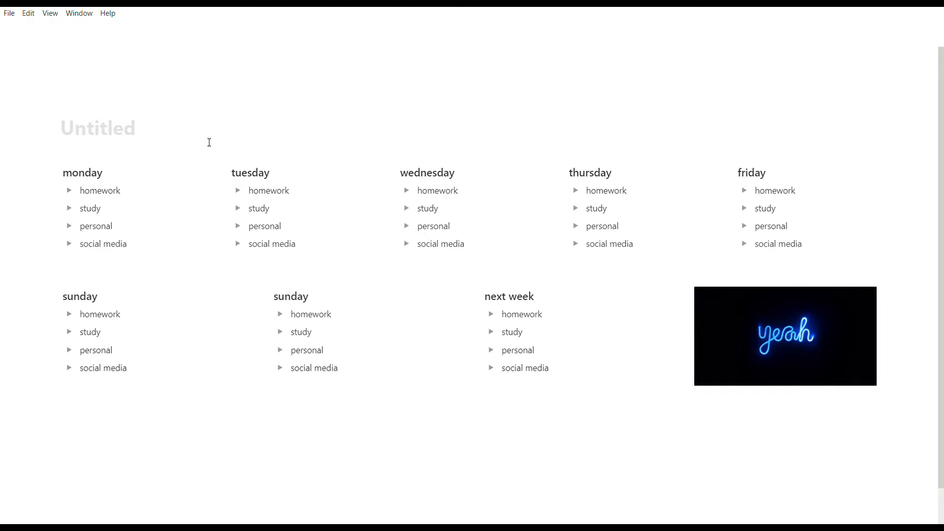
text(03/)
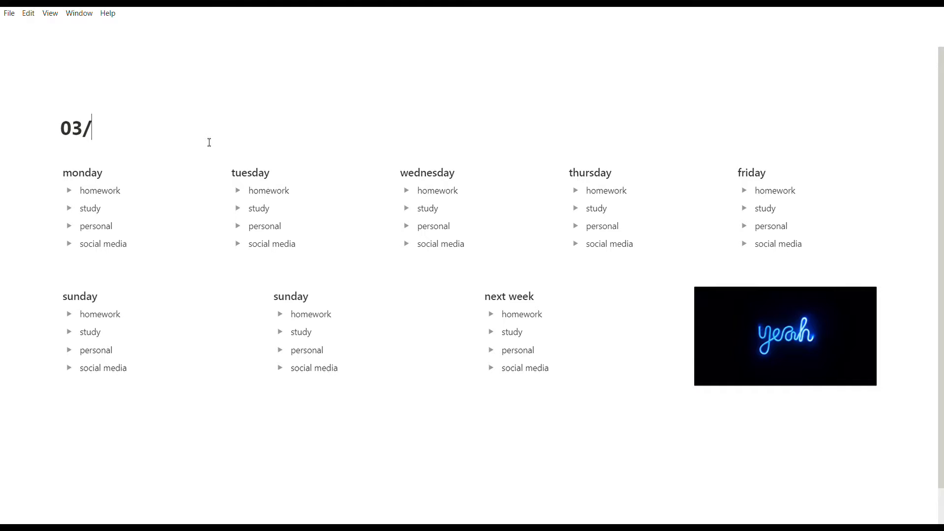
text(09)
Add the dates 03, 04, 05, 06 and 07 to the monday through friday headings.
text(03)
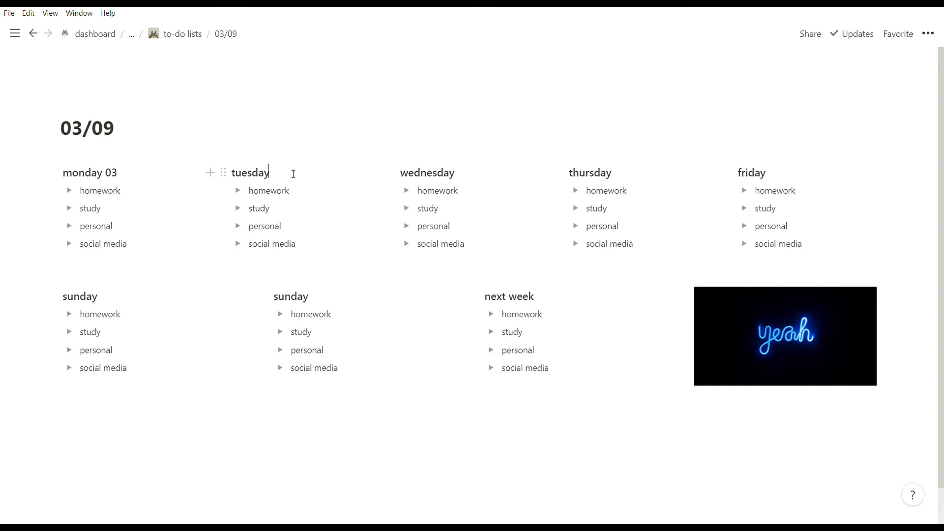
text( 04)
text( 05)
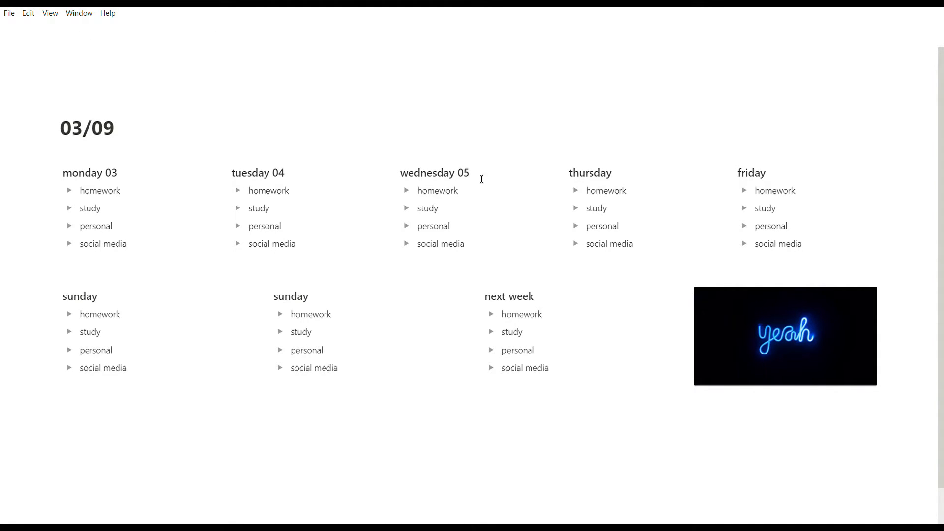
click(646, 177)
text(06)
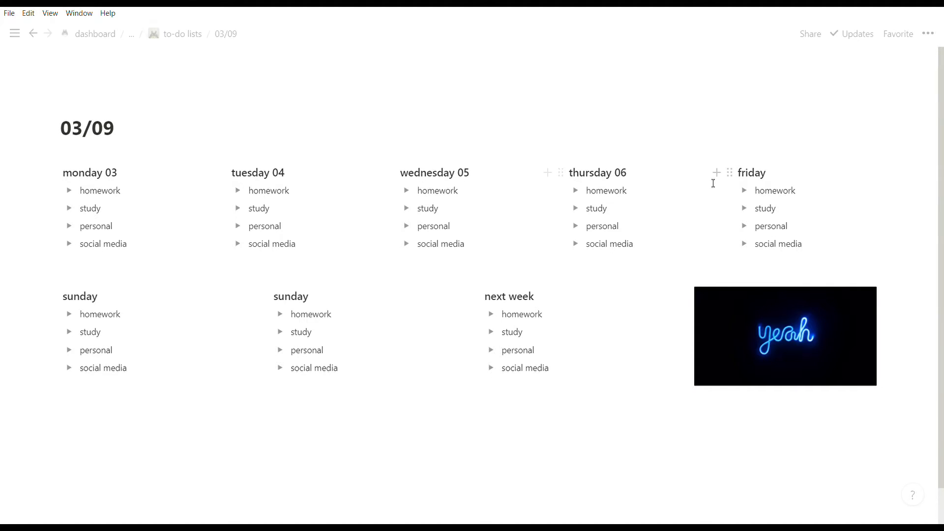
click(781, 177)
text(07)
Change the first sunday heading to "saturday 08" and the second one to "sunday 09".
click(134, 305)
key(BackSpace)
key(BackSpace)
key(BackSpace)
key(BackSpace)
key(BackSpace)
text(aturday )
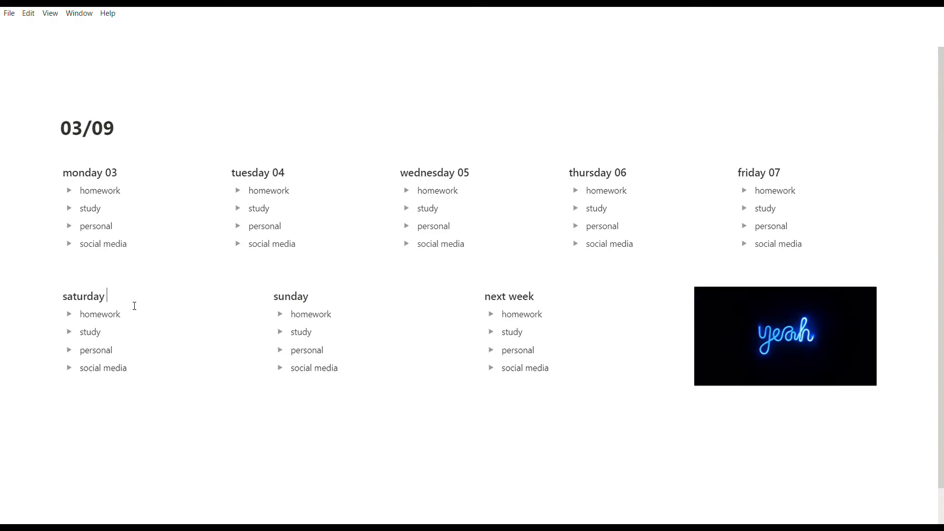
text(08)
click(338, 298)
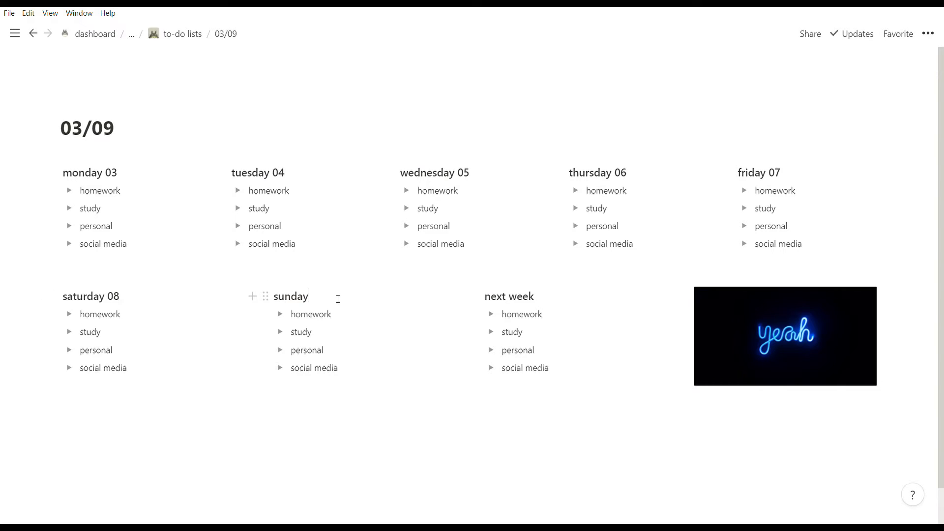
text(09)
Replace the neon "yeah" image with the Unsplash photo of a snowy village, found by searching for "purple sky".
click(727, 307)
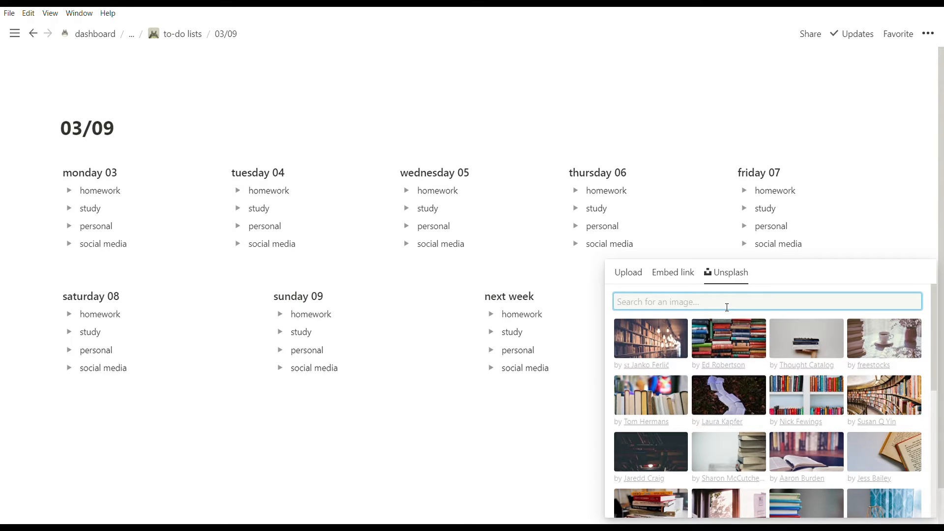
text(purple sy)
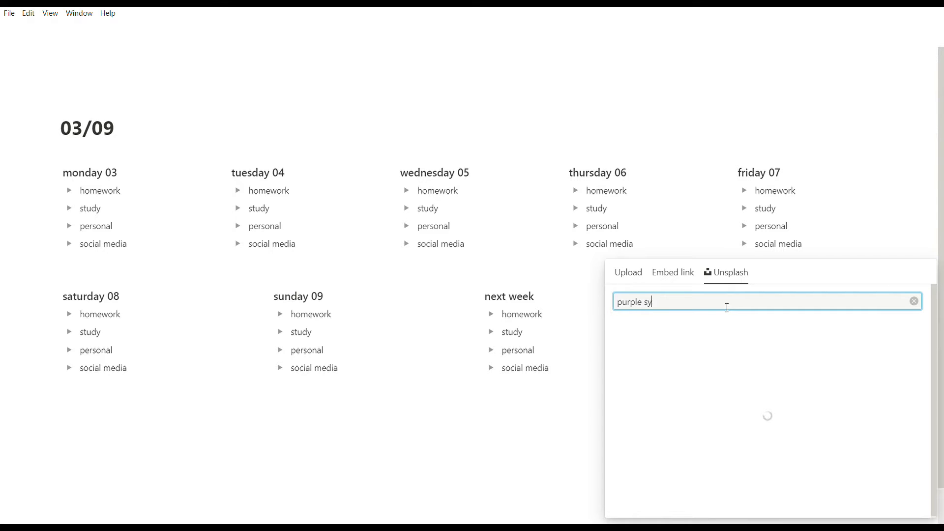
key(BackSpace)
text(ky)
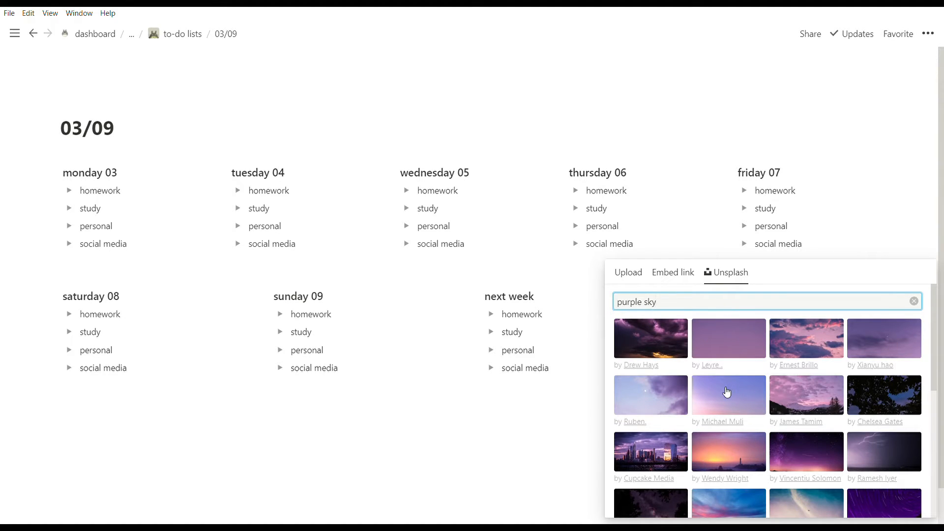
click(811, 405)
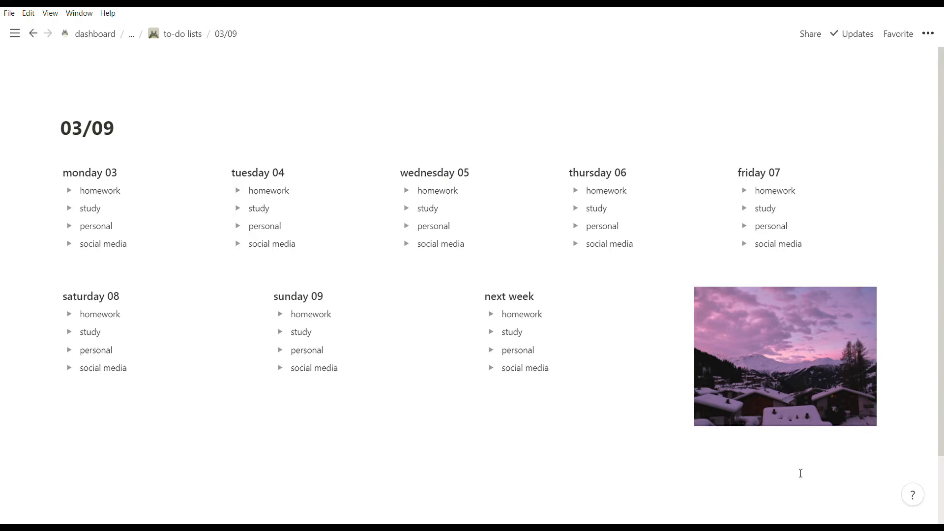
scroll(801, 473, down, 2)
scroll(800, 473, up, 2)
scroll(800, 473, down, 1)
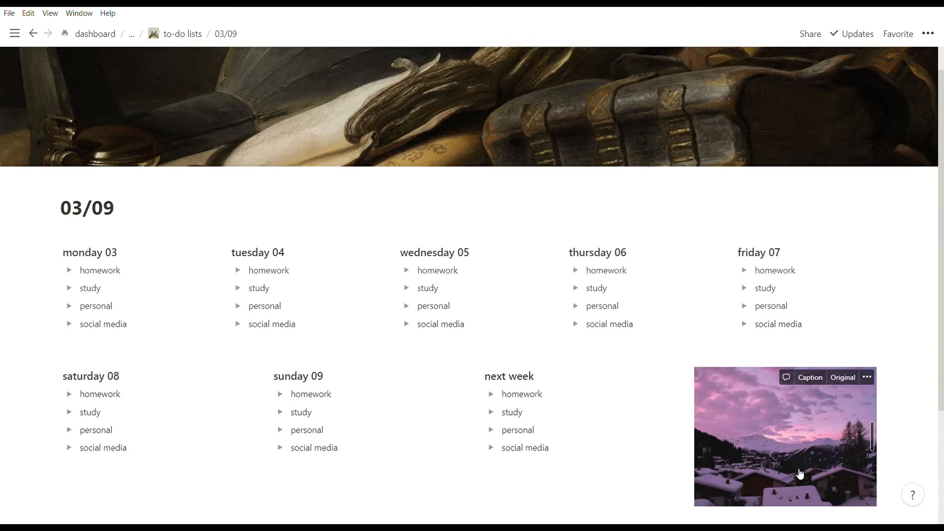
scroll(800, 473, up, 1)
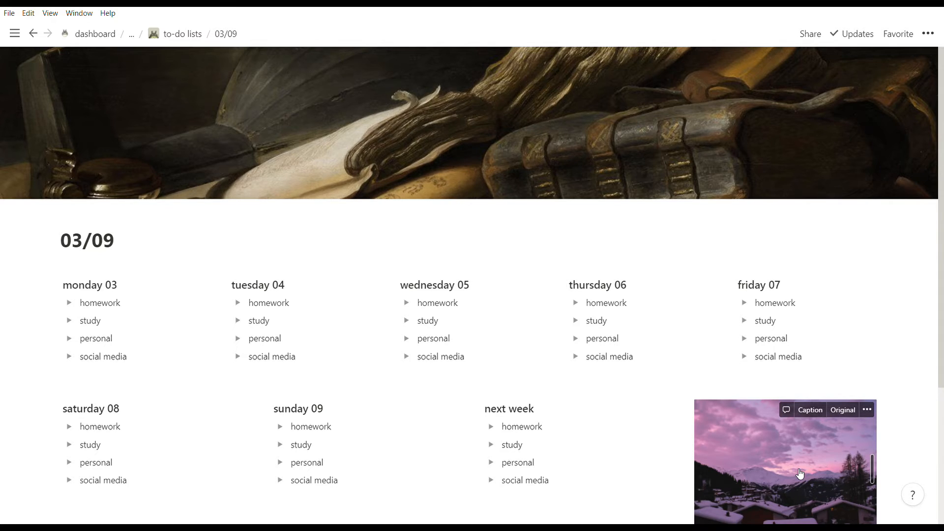
scroll(800, 474, down, 1)
scroll(800, 474, up, 1)
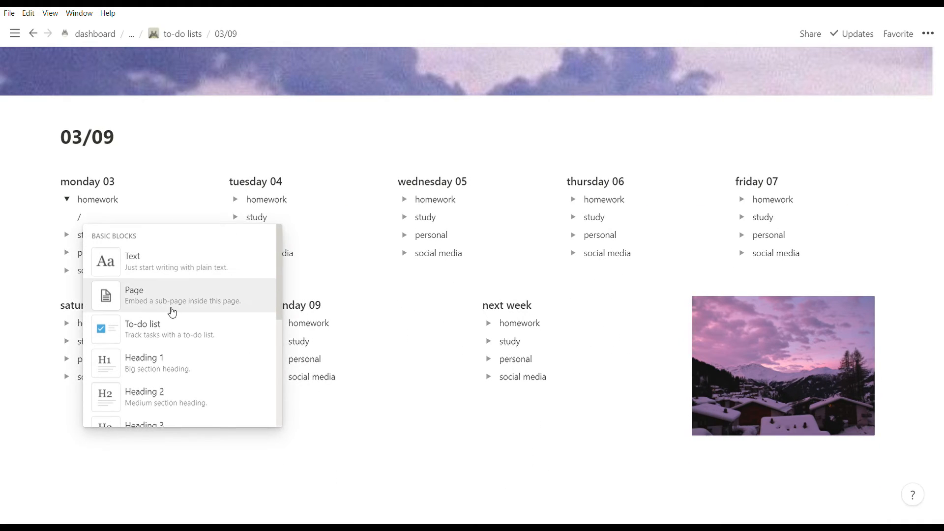
Add a to-do item "math notebook" under monday 03's homework toggle.
click(167, 329)
text(math notebook)
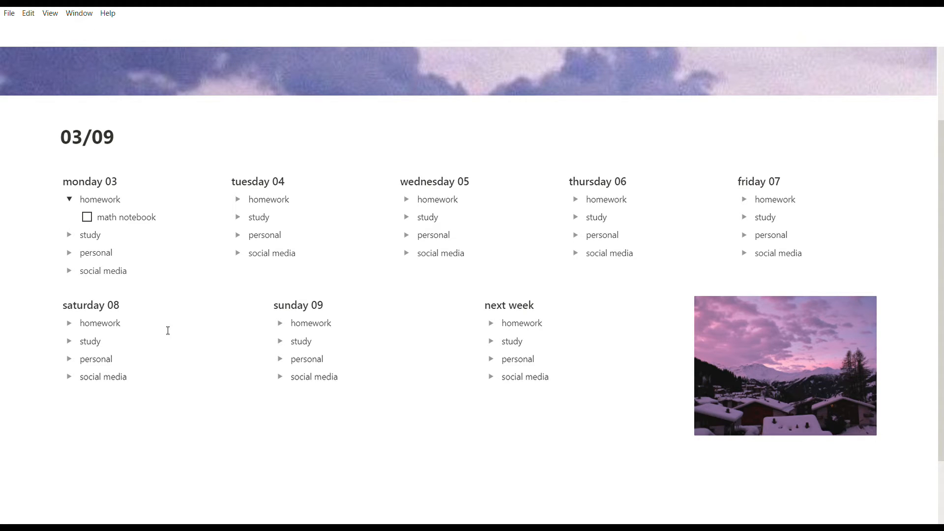
key(Return)
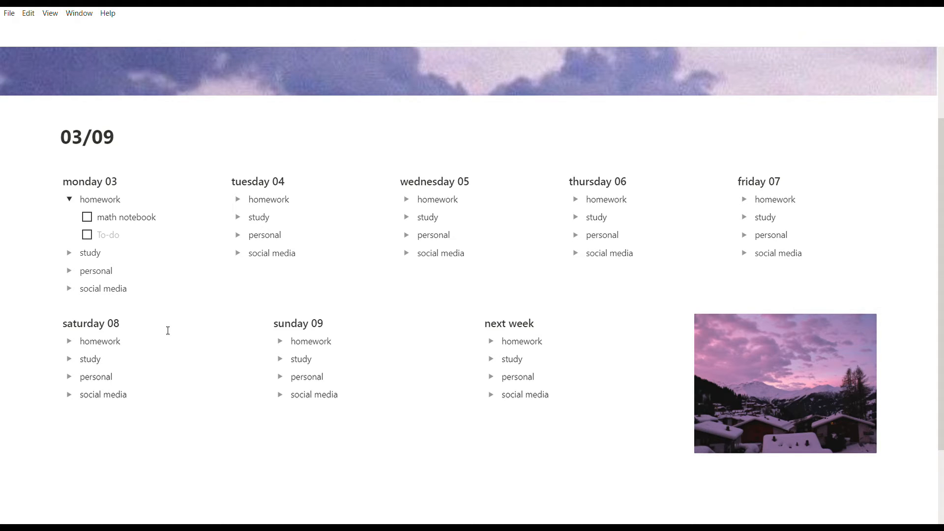
Add a second to-do item "get circle and string" under monday 03's homework.
text(get)
text( circle,)
text( string and)
key(BackSpace)
key(BackSpace)
key(BackSpace)
key(BackSpace)
key(BackSpace)
key(BackSpace)
key(BackSpace)
key(BackSpace)
key(BackSpace)
key(BackSpace)
key(BackSpace)
key(BackSpace)
text(and string)
key(Return)
Enter "hw #28" as the third homework to-do for monday 03 and start another item below it.
text(hw)
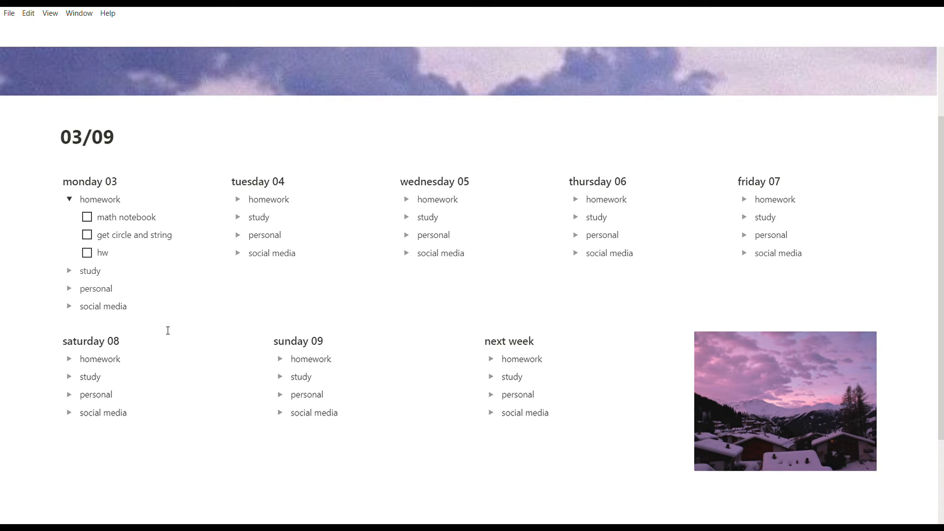
text( #28)
key(Return)
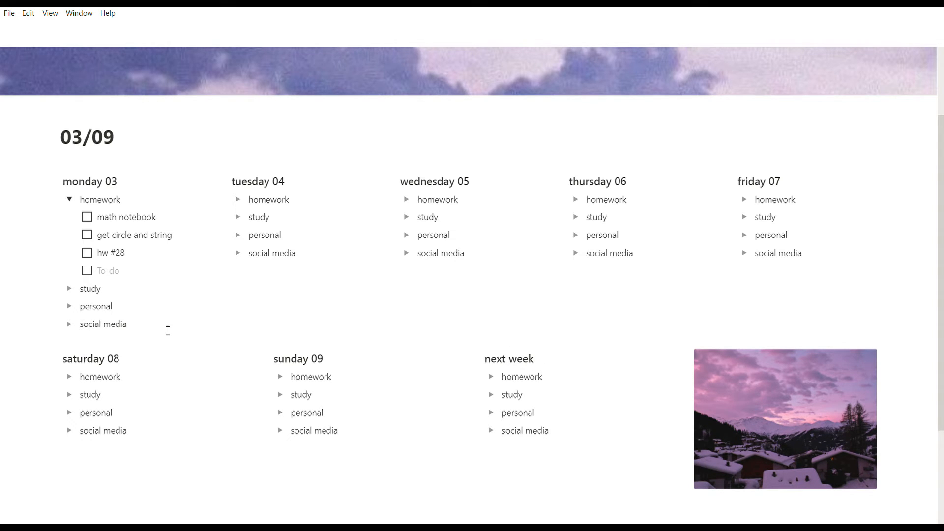
Enter "ap euro edpuzzle review" as the fourth homework to-do for monday 03.
text(ap euro edpuzzle review)
Add the to-do items "spanish vocabulary-quizlet" and "spanish grammar-make study sheet" under monday 03's study toggle.
click(69, 288)
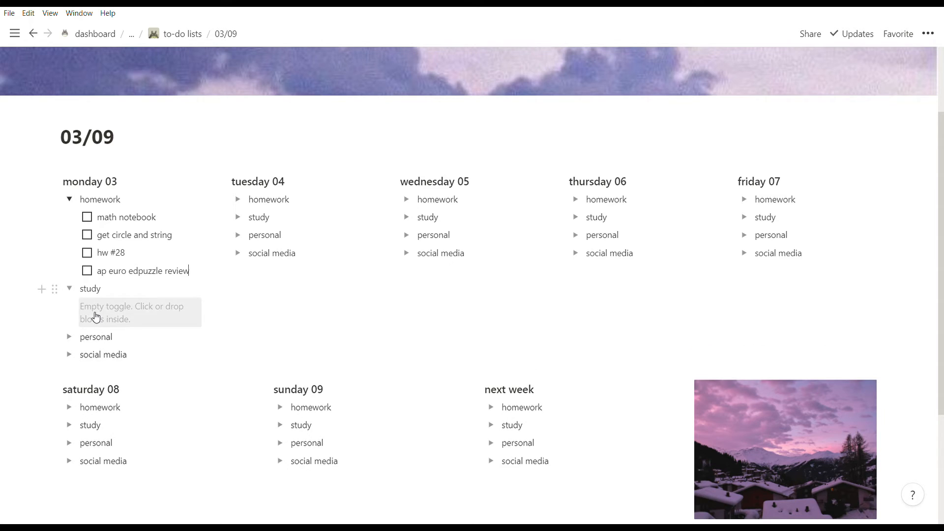
click(96, 316)
text(/)
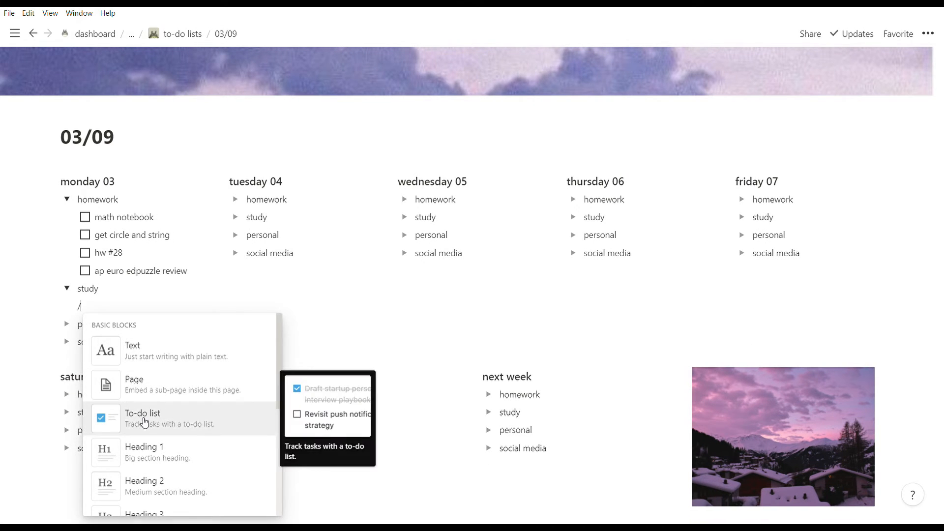
click(145, 420)
text(s)
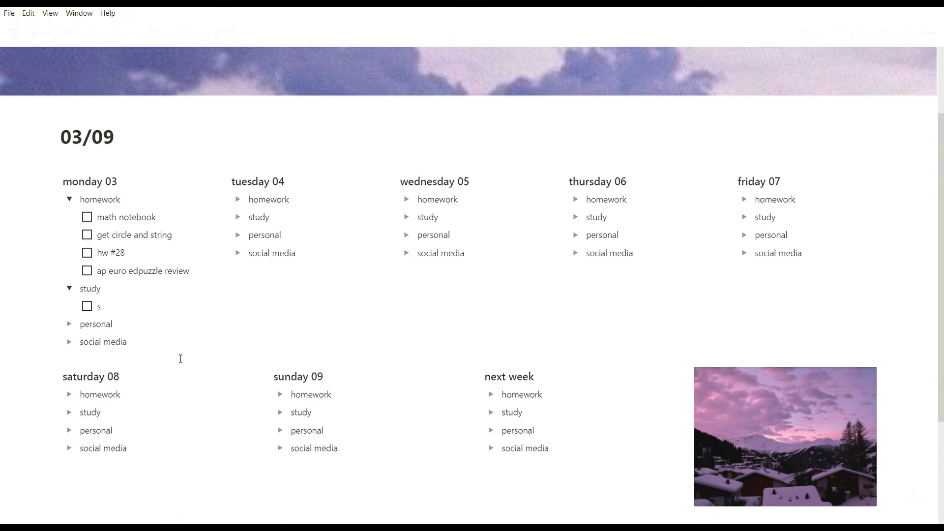
text(panish vocabulary-quizlet)
key(Return)
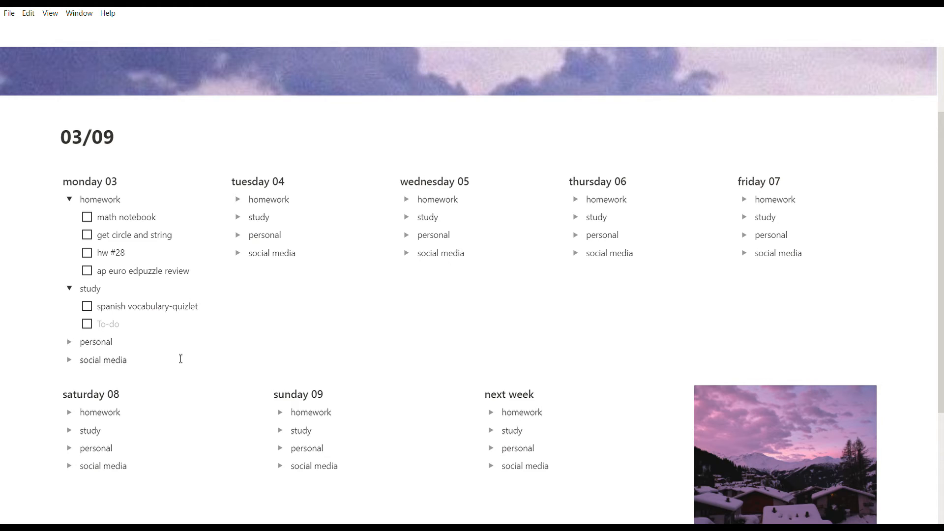
text(spanish grammar-make study sheet)
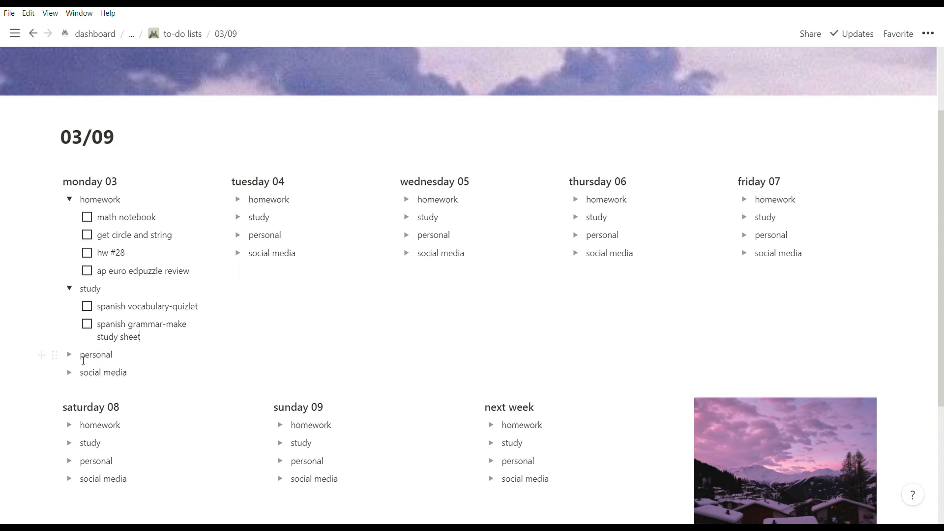
Add a to-do item "start editing on notion video" under monday 03's social media toggle.
click(69, 354)
click(71, 404)
click(71, 354)
click(103, 403)
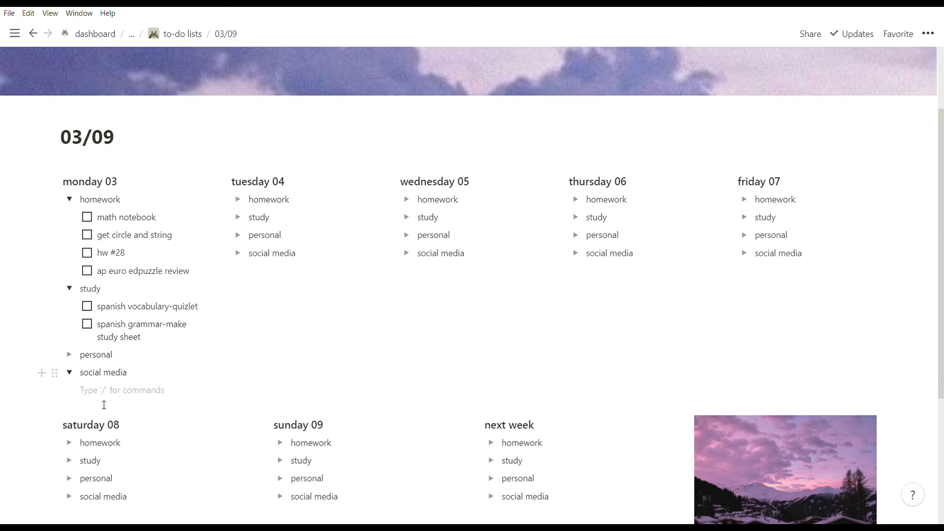
text(/)
click(156, 292)
text(start editing)
text(on notion v)
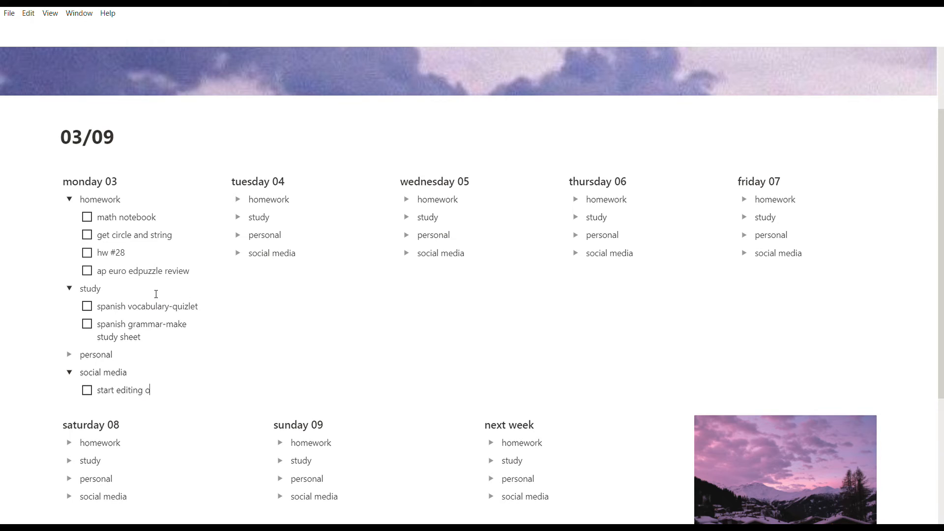
text(ideo)
Create a toggle list named "may 2021" below the weekly pages on the to-do lists page.
scroll(155, 294, down, 3)
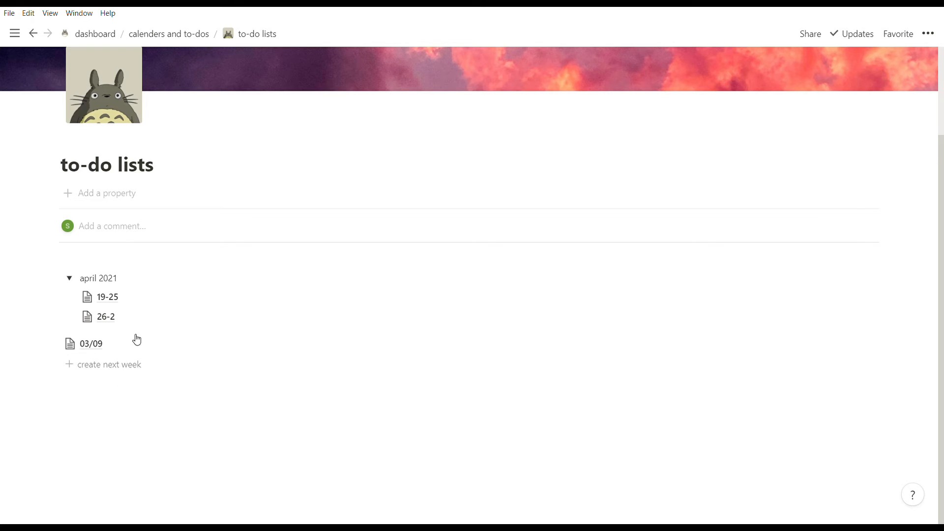
click(189, 427)
text(/)
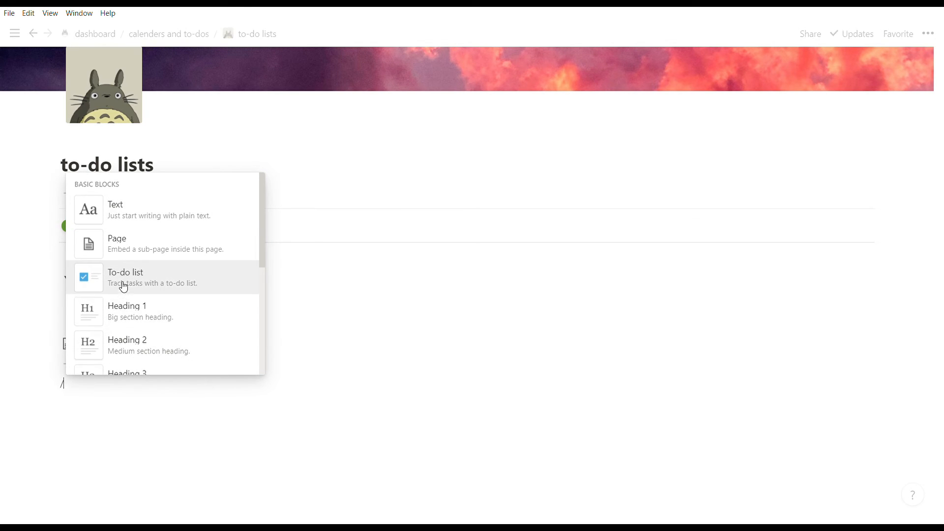
scroll(126, 353, down, 3)
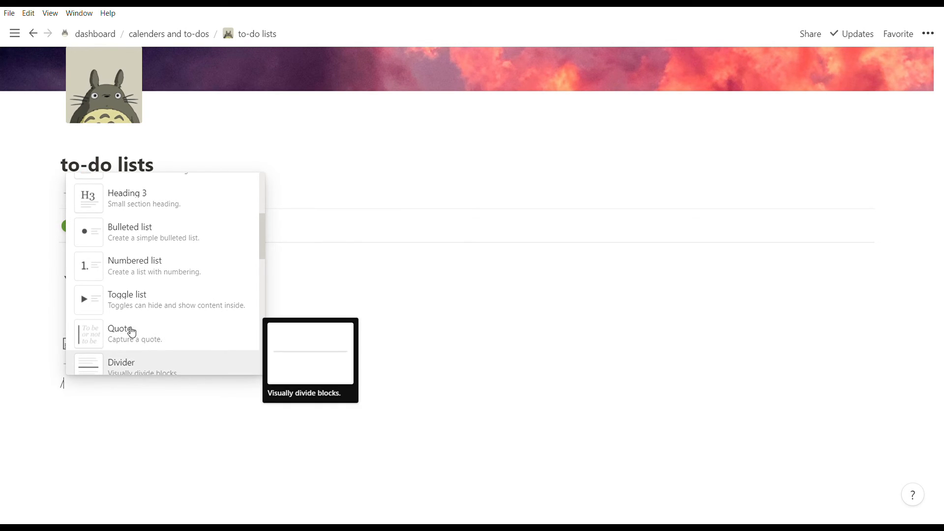
click(135, 307)
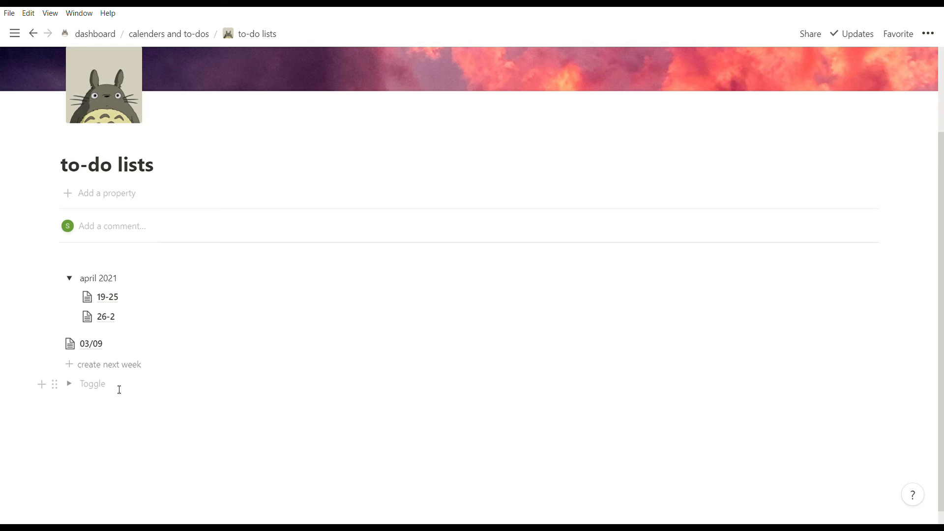
text(ma)
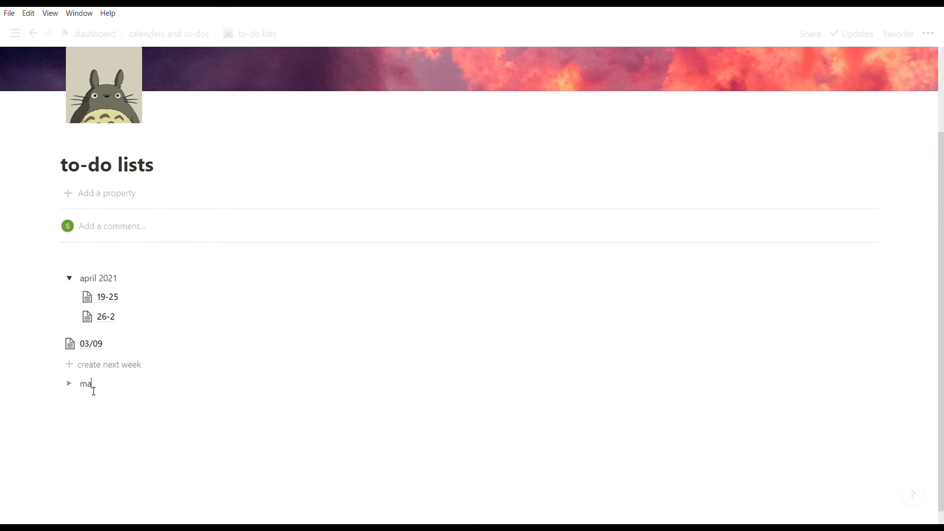
text(y 2021)
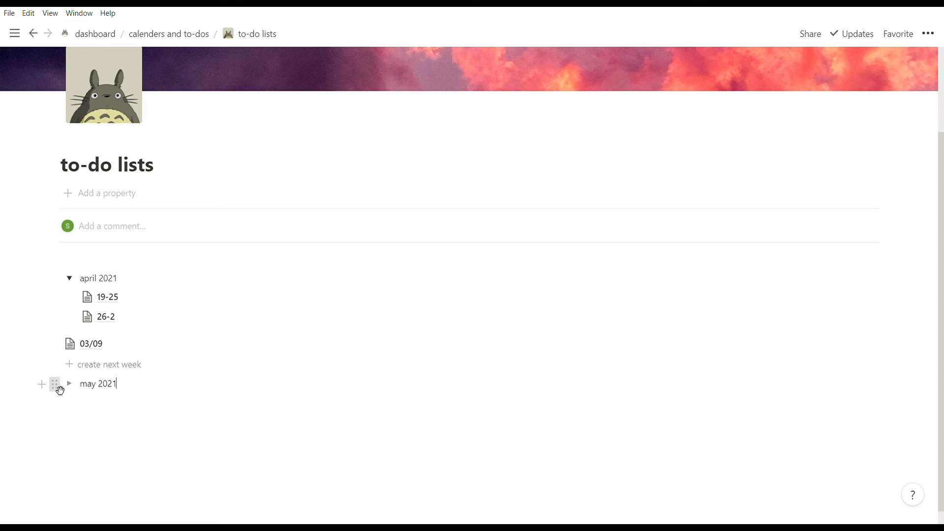
Move the may 2021 toggle above the 03/09 page and place that page inside it.
drag(54, 384, 102, 357)
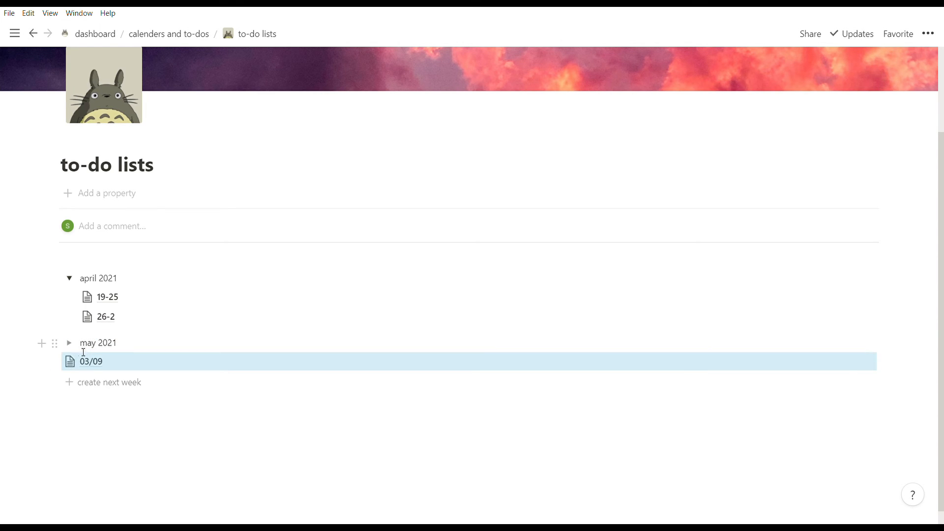
click(69, 342)
drag(55, 379, 107, 364)
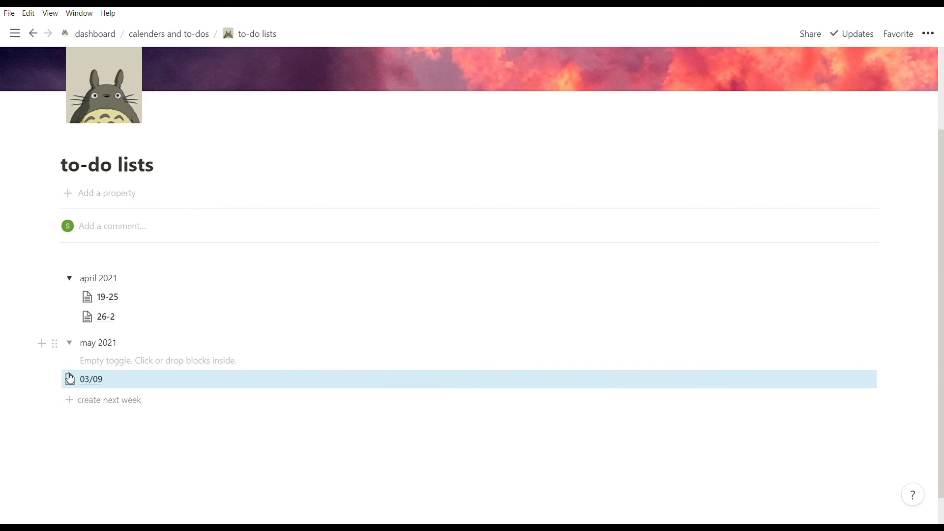
drag(55, 379, 98, 362)
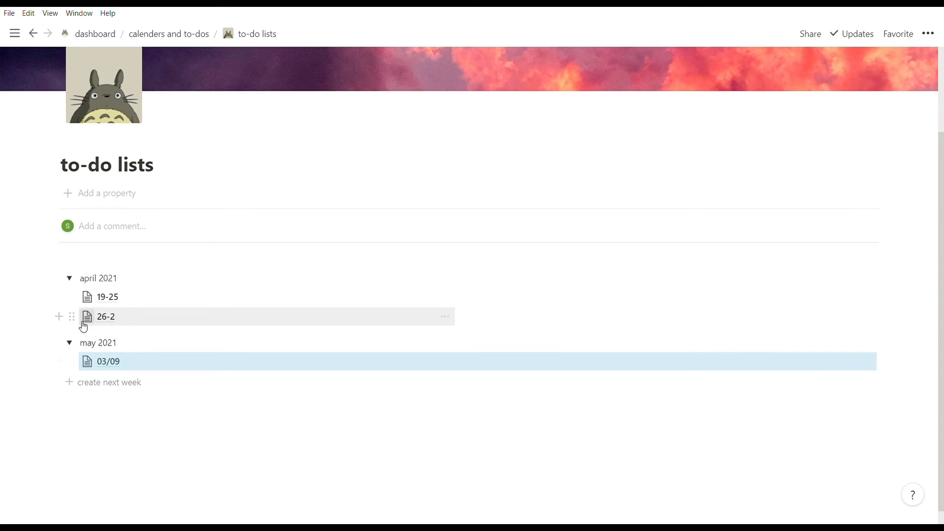
Collapse the april 2021 toggle and return to the dashboard page.
click(70, 281)
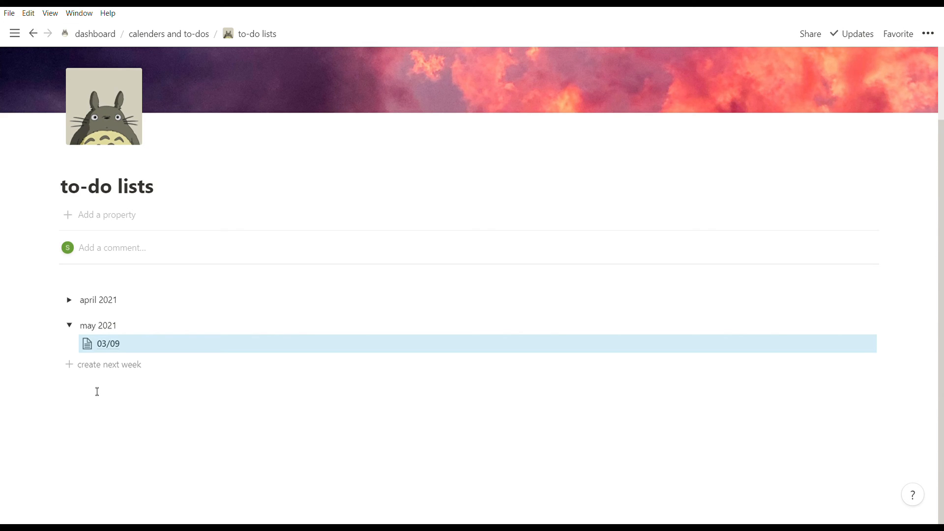
scroll(157, 315, up, 2)
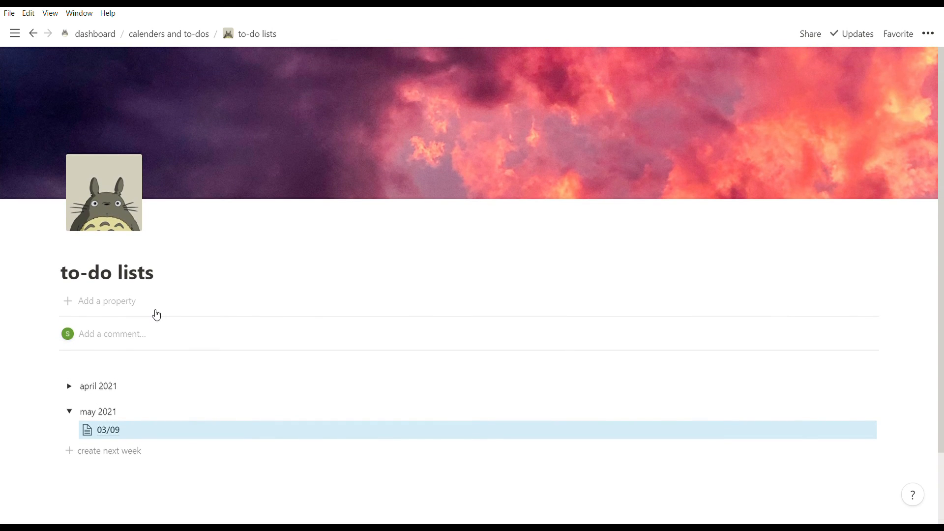
click(96, 34)
scroll(416, 290, down, 2)
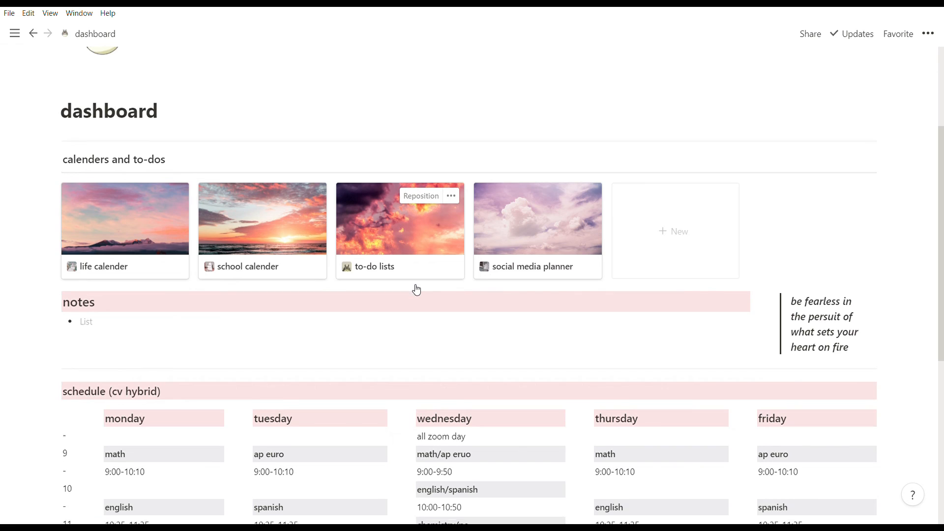
scroll(416, 290, down, 6)
scroll(417, 289, up, 10)
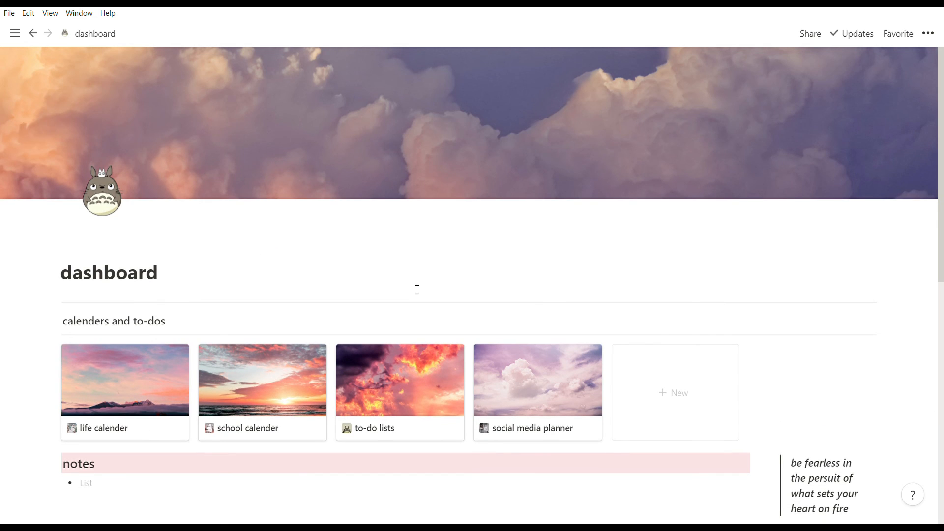
Open the social media planner, review its youtube video ideas and instagram posts+reels tables, and close it.
click(566, 395)
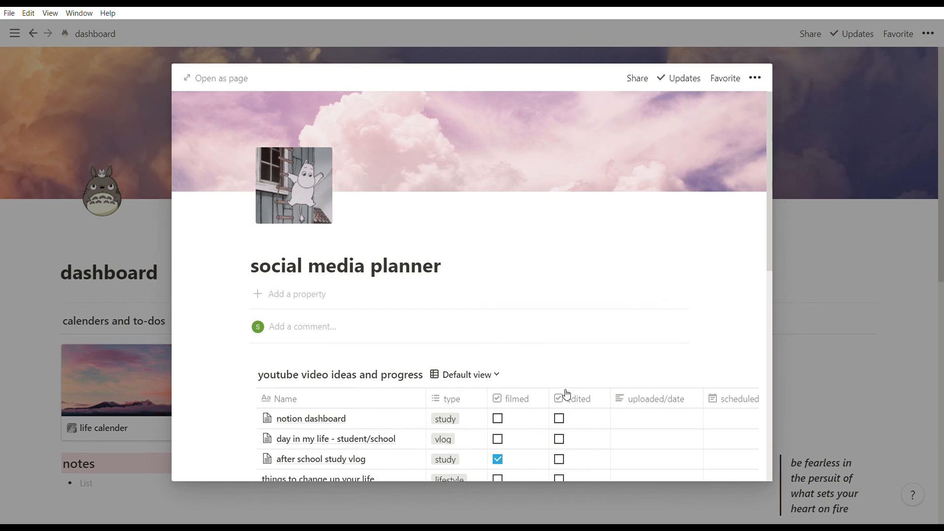
scroll(566, 395, down, 5)
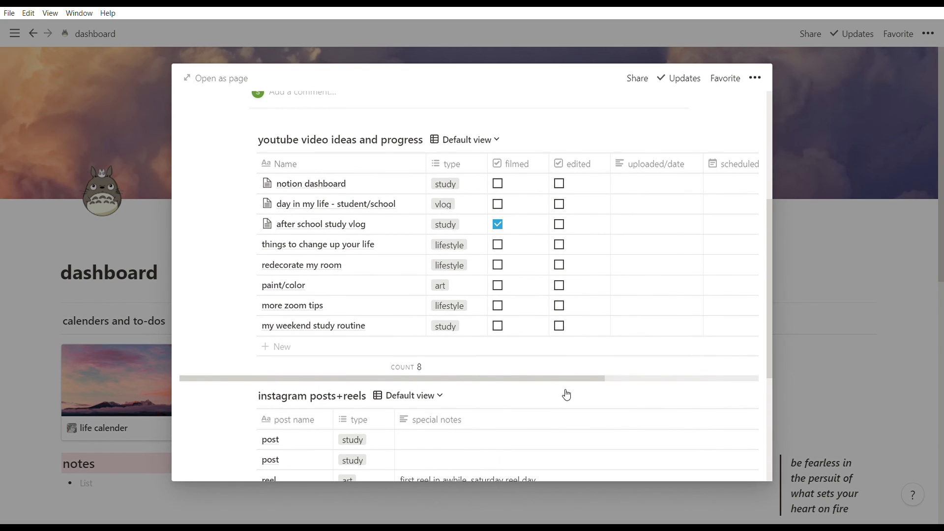
scroll(566, 396, down, 5)
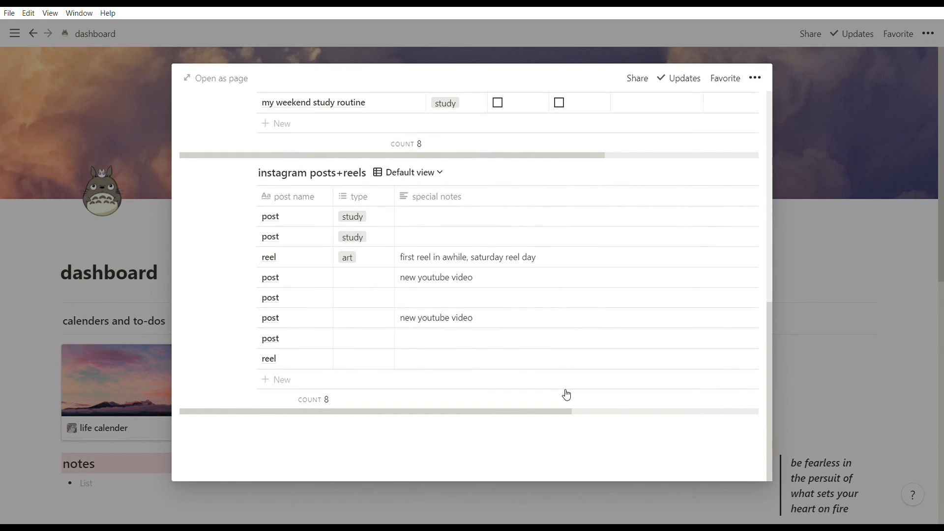
scroll(566, 396, up, 10)
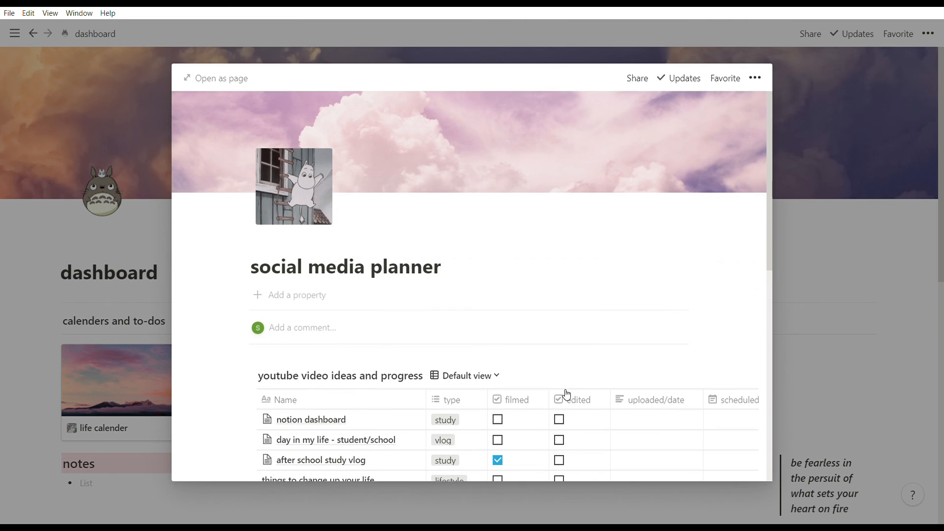
click(854, 313)
Look over the dashboard's weekly class schedule and its calenders and notes sections.
mouse_move(825, 327)
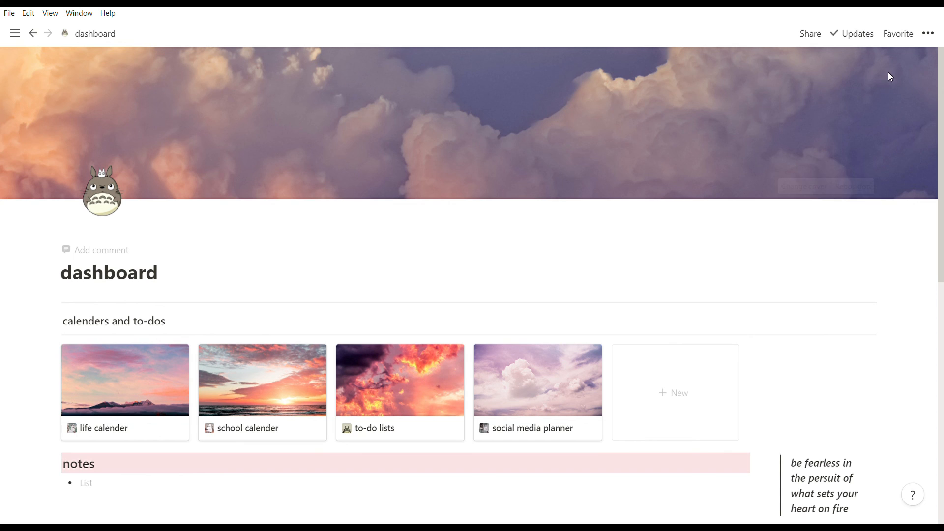
scroll(887, 82, down, 10)
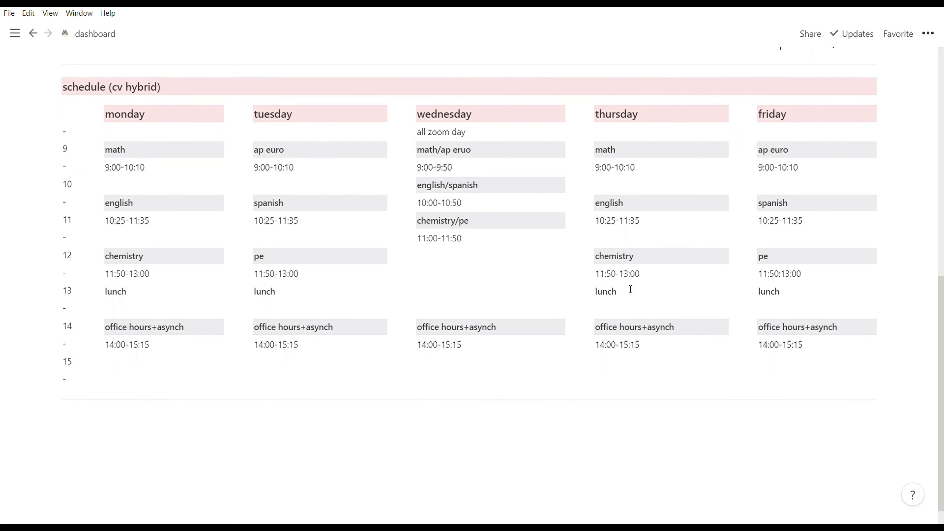
scroll(630, 290, up, 6)
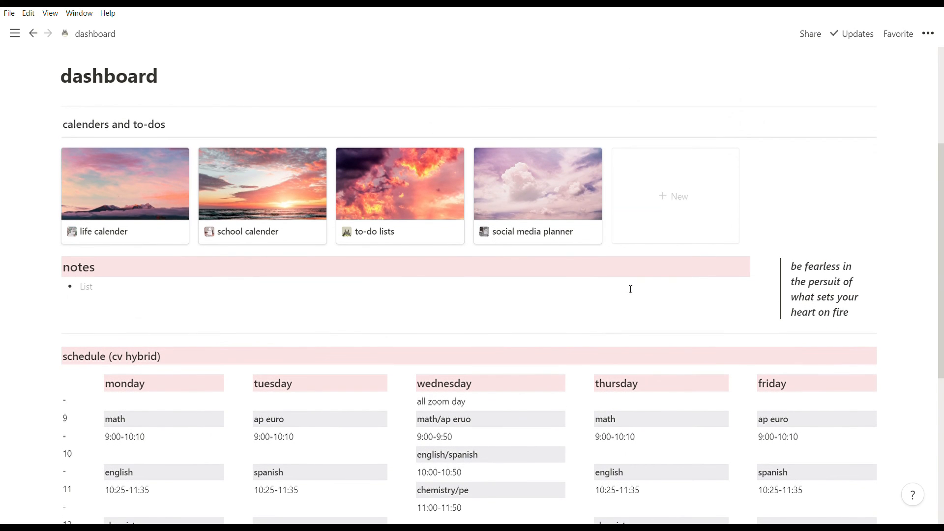
scroll(630, 289, up, 3)
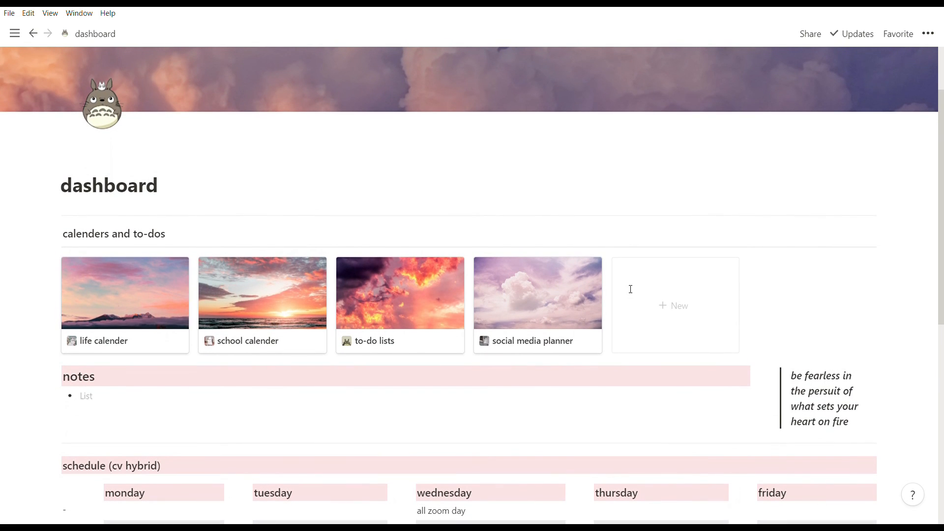